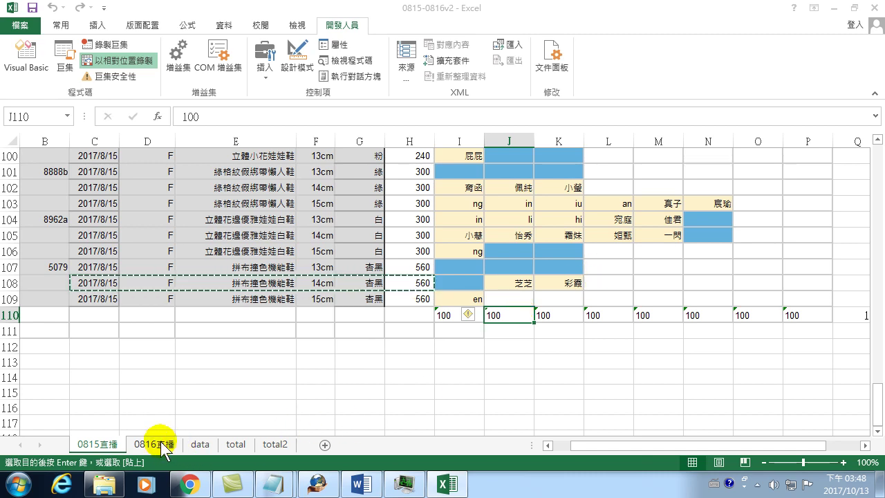
- Open the Macro dialog from the Developer tab and select sumlistJ
click(62, 56)
click(229, 200)
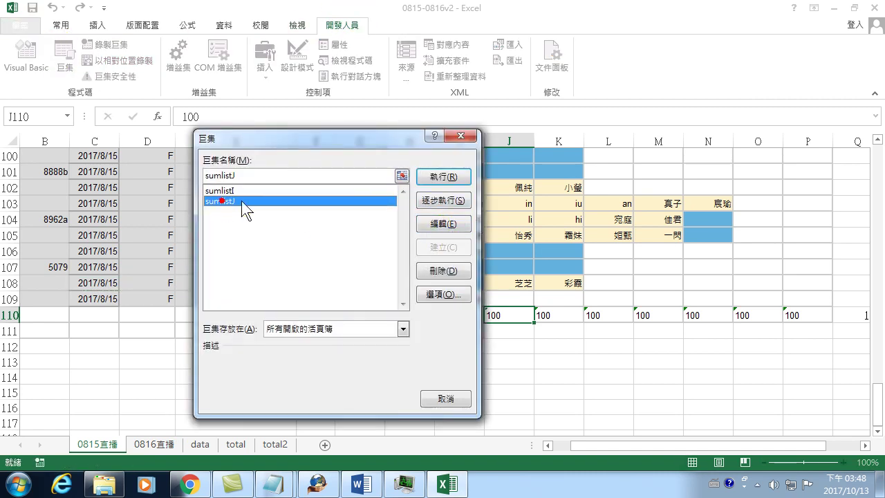
- Open the sumlistJ code in Module1 of the VBA editor
click(440, 223)
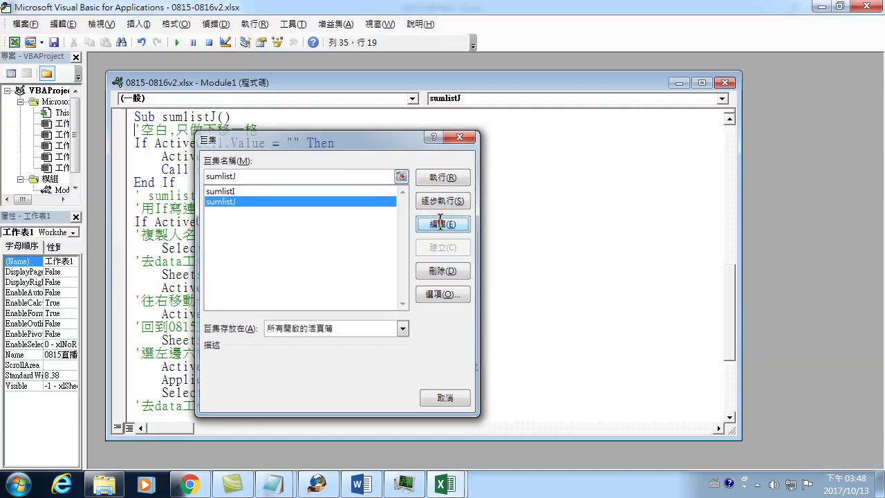
scroll(126, 153, up, 4)
scroll(126, 152, down, 3)
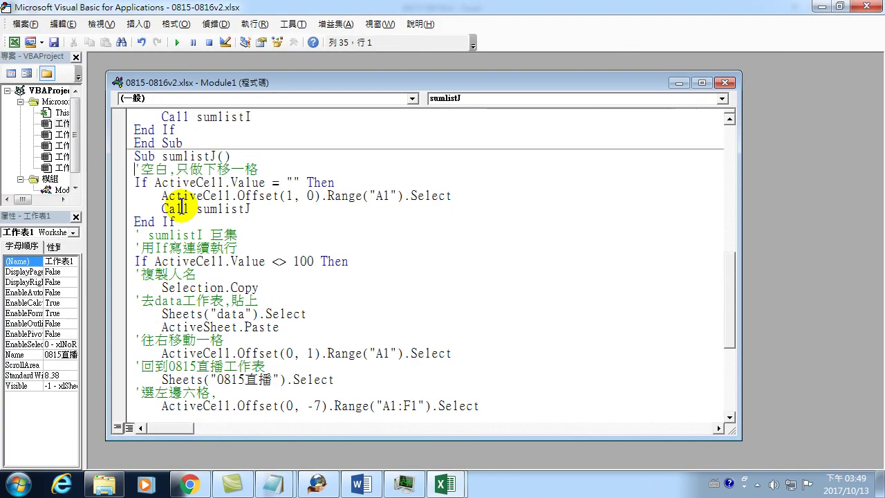
- Copy the whole sumlistJ procedure and paste a duplicate below its End Sub
mouse_move(132, 156)
mouse_down()
mouse_move(228, 235)
mouse_move(356, 387)
mouse_up()
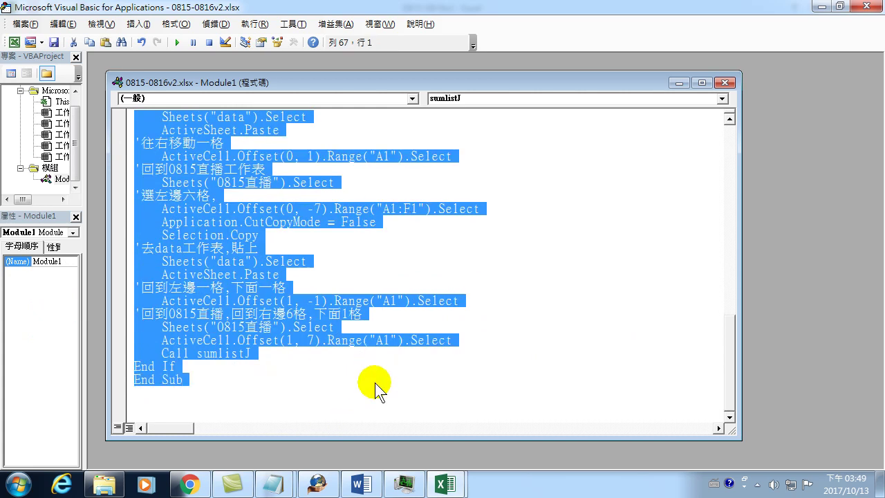
click(156, 404)
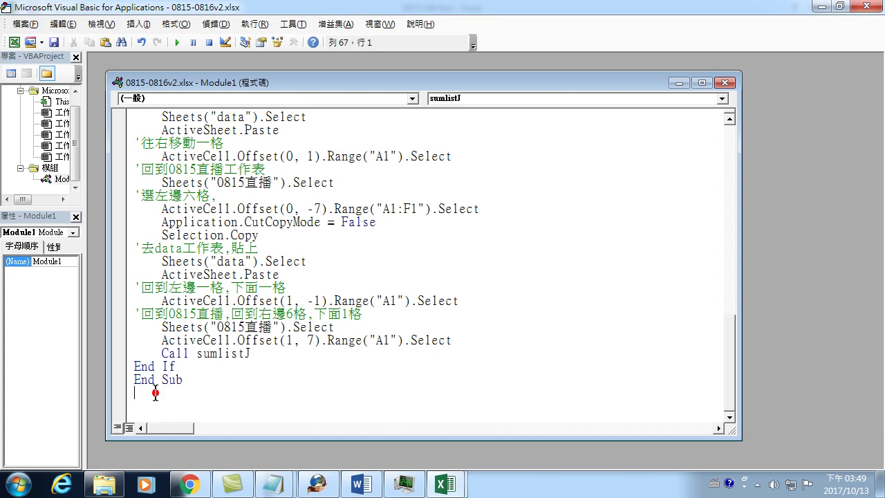
scroll(147, 395, down, 1)
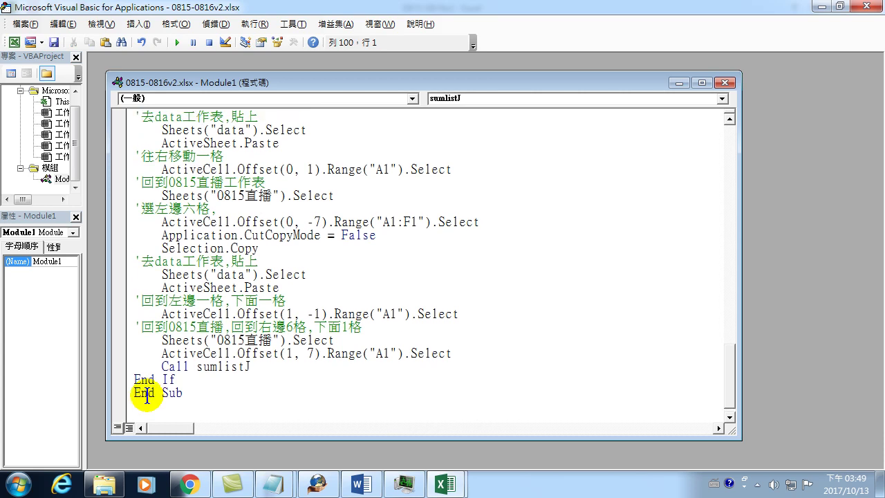
scroll(246, 293, down, 8)
scroll(193, 254, up, 2)
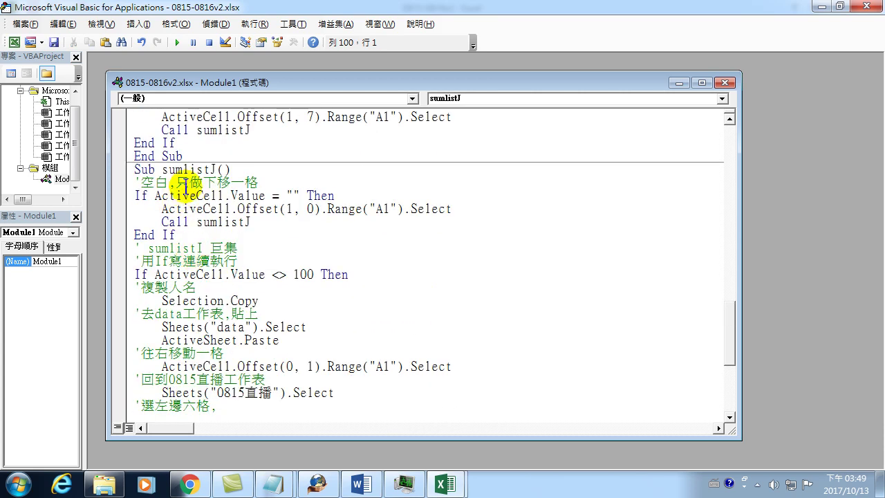
- Rename the duplicate Sub to sumlistK and change its first recursive call to Call sumlistK
drag(209, 169, 217, 169)
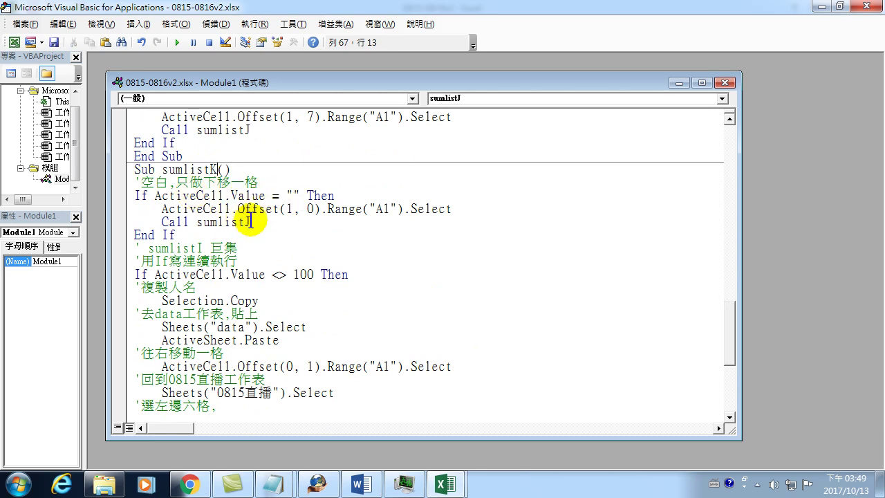
drag(244, 221, 251, 221)
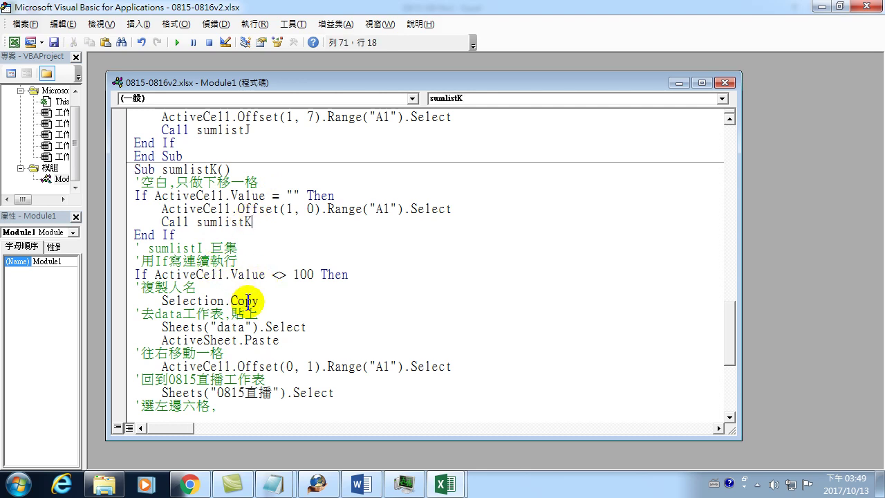
scroll(239, 297, down, 2)
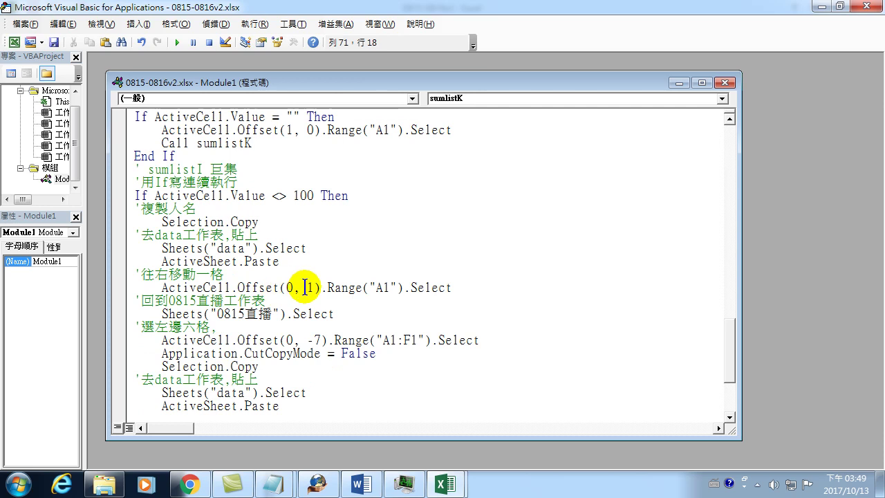
- Change the column offsets from -7 to -8 and 7 to 8, and the final call to sumlistK
drag(312, 341, 319, 340)
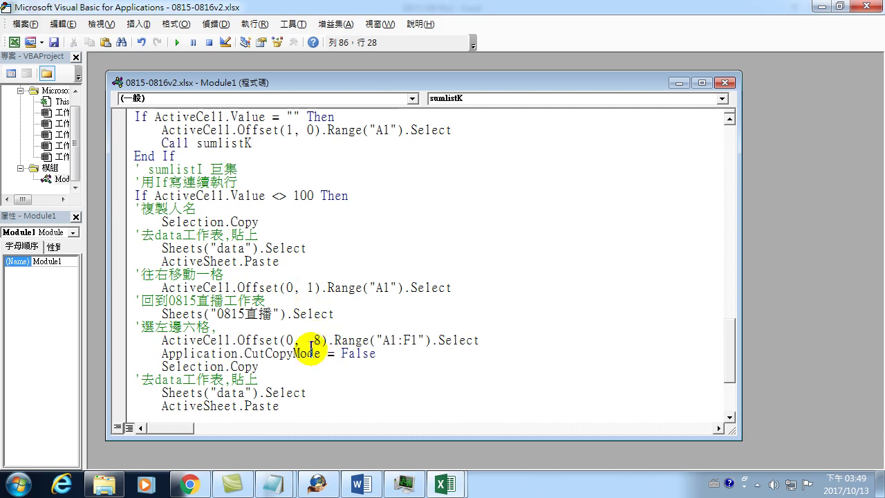
scroll(311, 344, down, 2)
scroll(277, 339, down, 1)
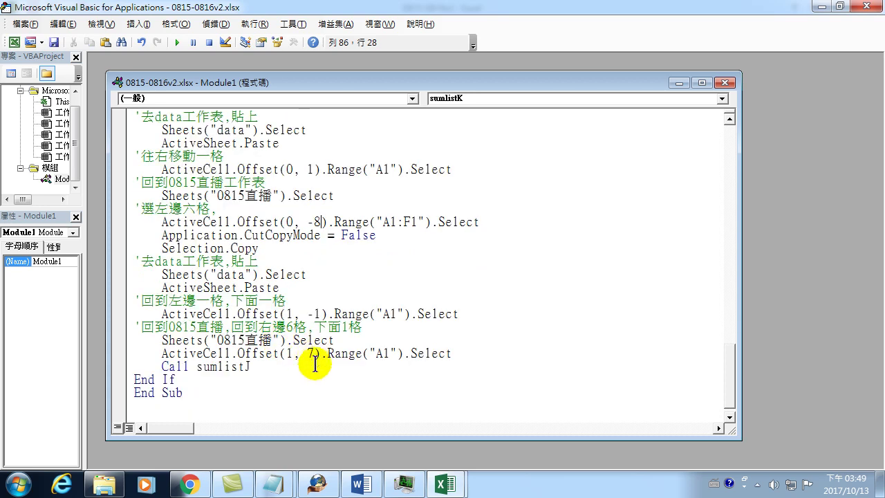
double_click(311, 353)
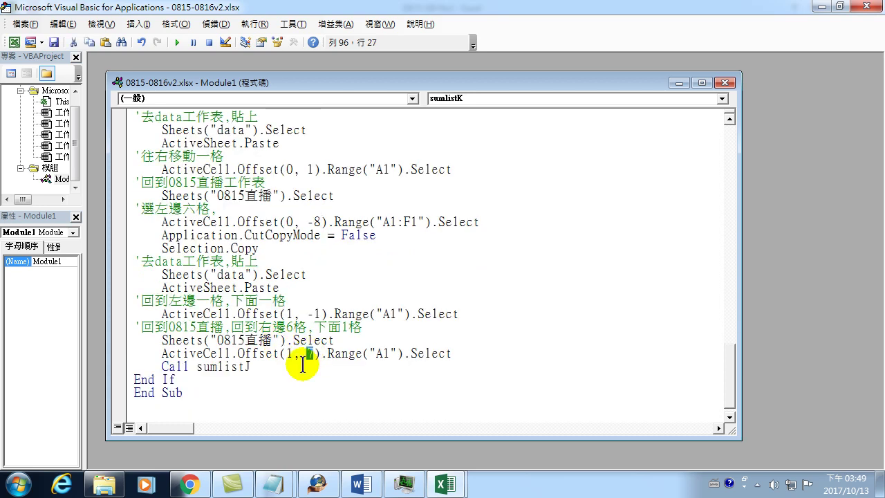
text(8)
drag(244, 367, 250, 366)
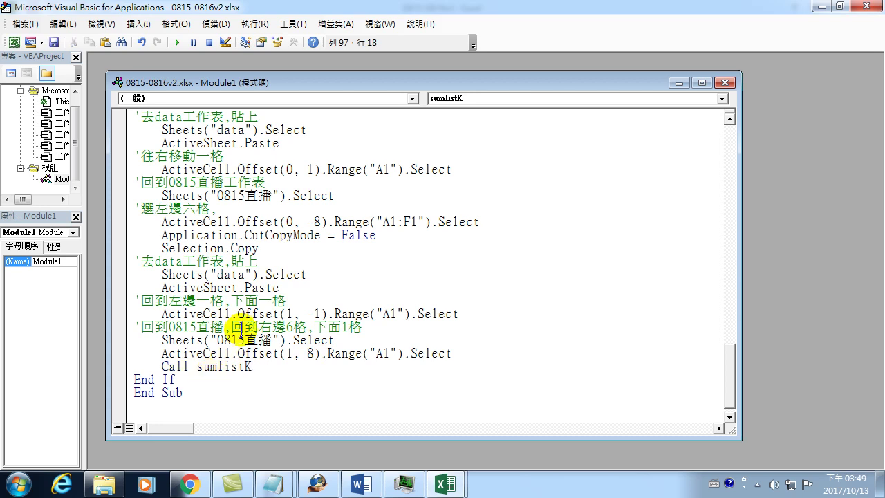
- Review the sumlistK code and place the cursor after its End Sub
scroll(228, 332, up, 2)
scroll(256, 290, up, 2)
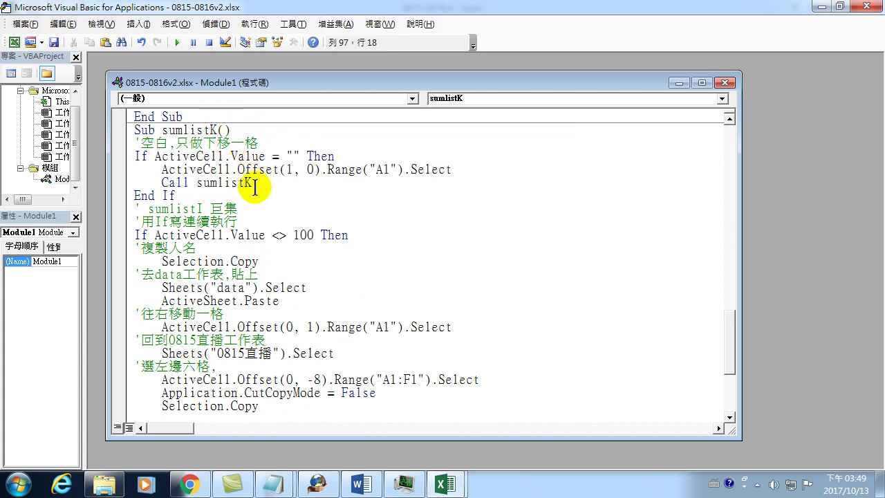
scroll(244, 232, down, 1)
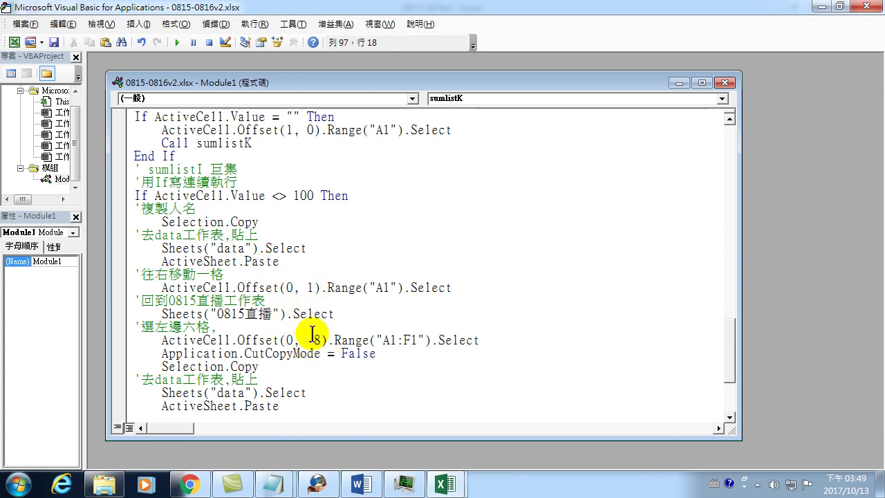
scroll(320, 344, down, 1)
scroll(322, 346, down, 1)
scroll(322, 345, down, 1)
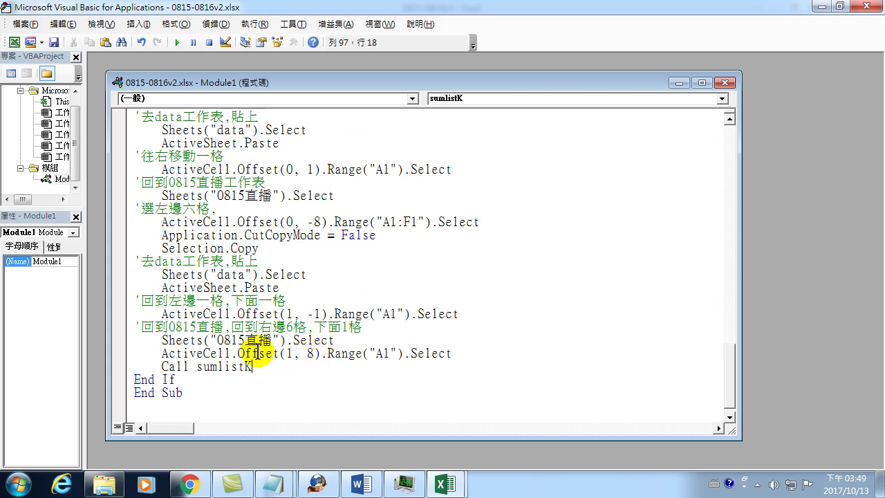
scroll(255, 354, down, 1)
click(201, 382)
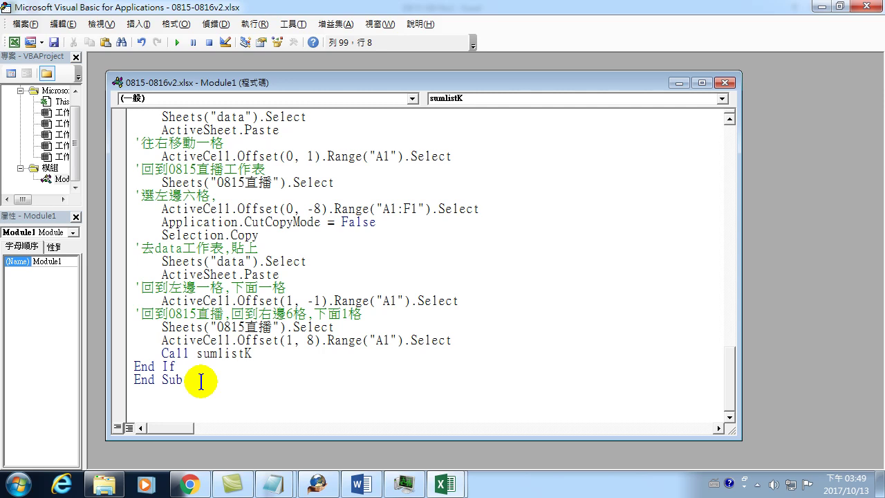
- Paste another sumlistJ copy, renaming it sumlistL with its first call as Call sumlistL
key(ctrl+v)
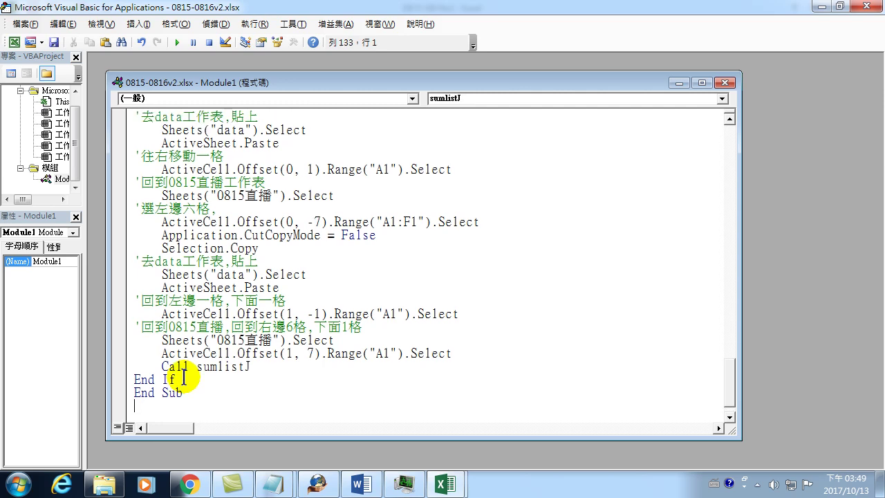
scroll(228, 332, up, 3)
scroll(228, 330, up, 2)
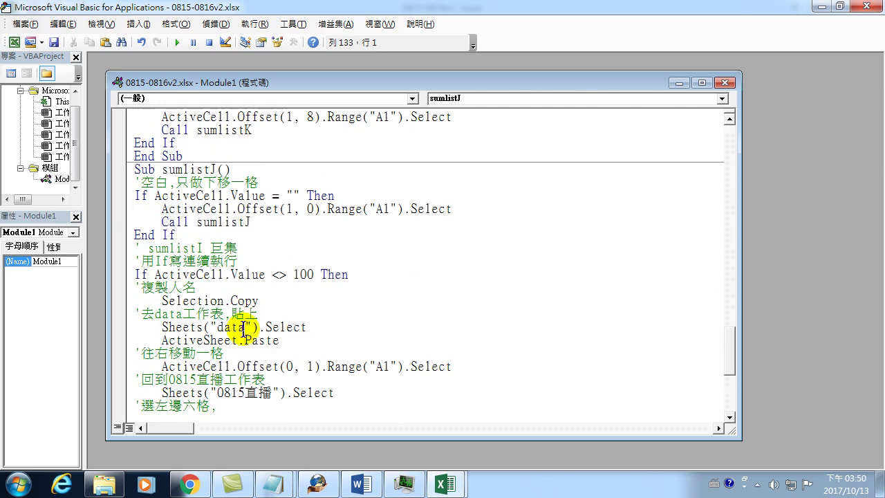
drag(209, 171, 217, 172)
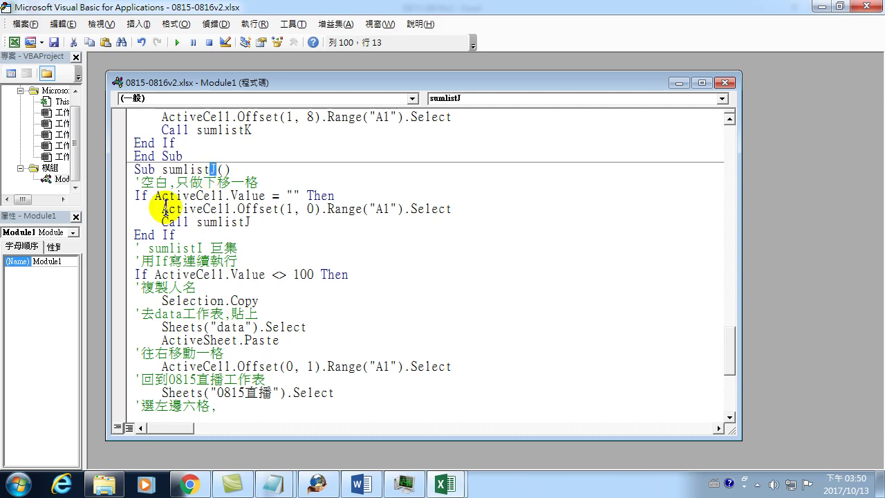
click(247, 222)
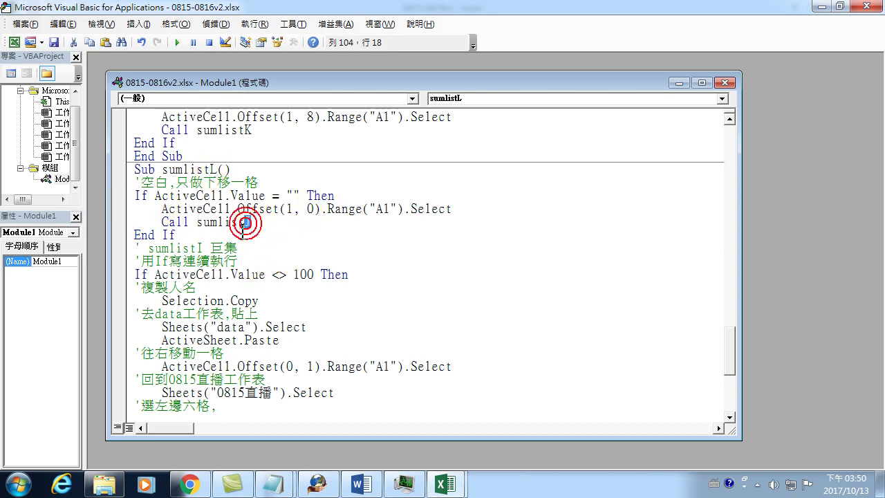
key(Delete)
text(L)
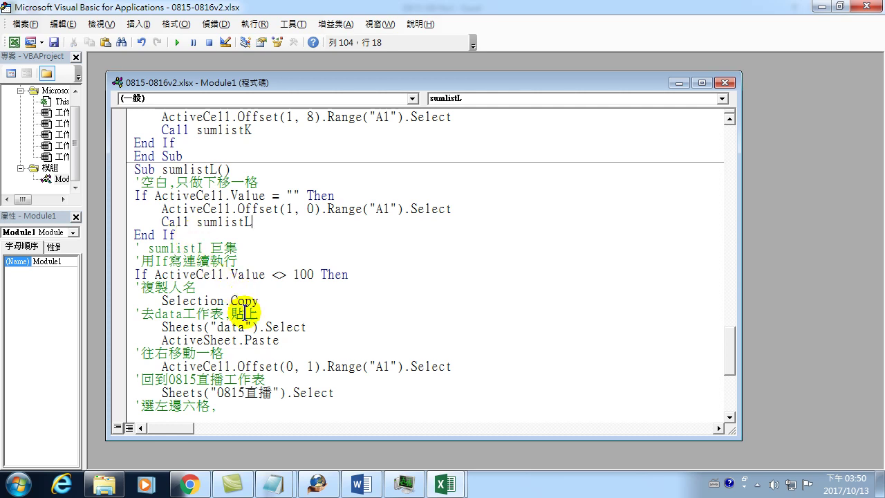
- Change sumlistL's offsets to -9 and 9 and its final call to Call sumlistL
scroll(292, 360, down, 2)
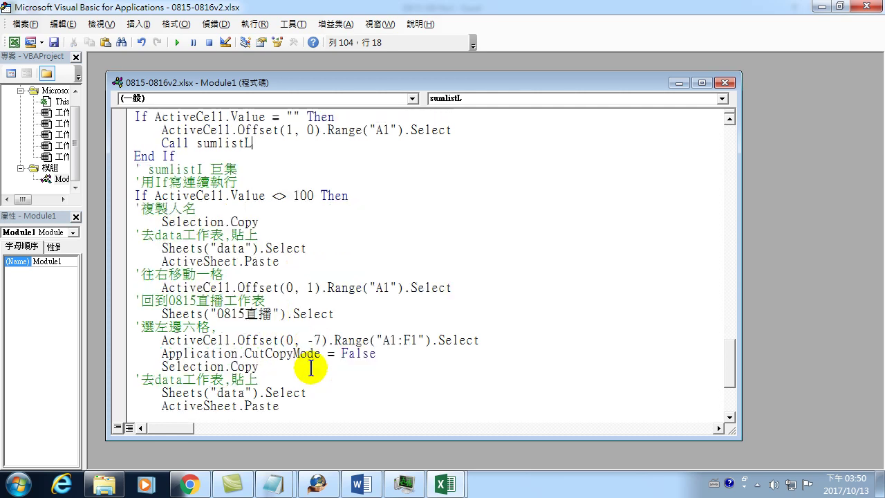
double_click(316, 340)
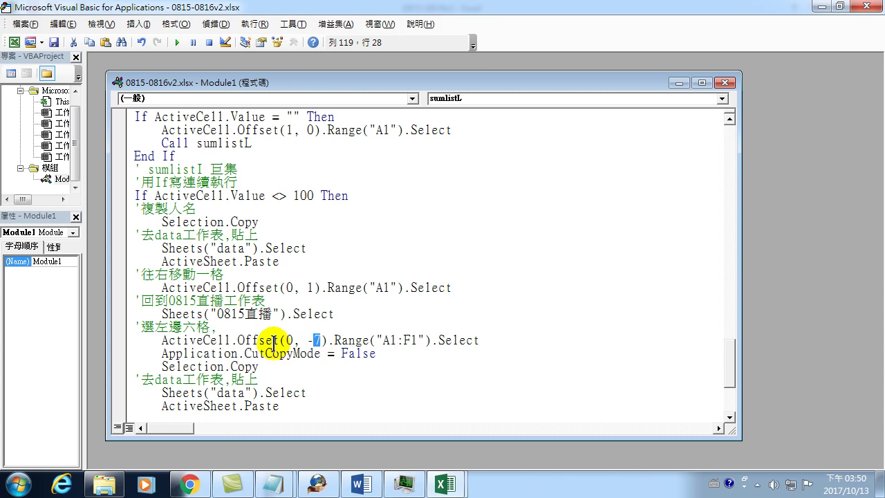
text(9)
scroll(208, 326, down, 2)
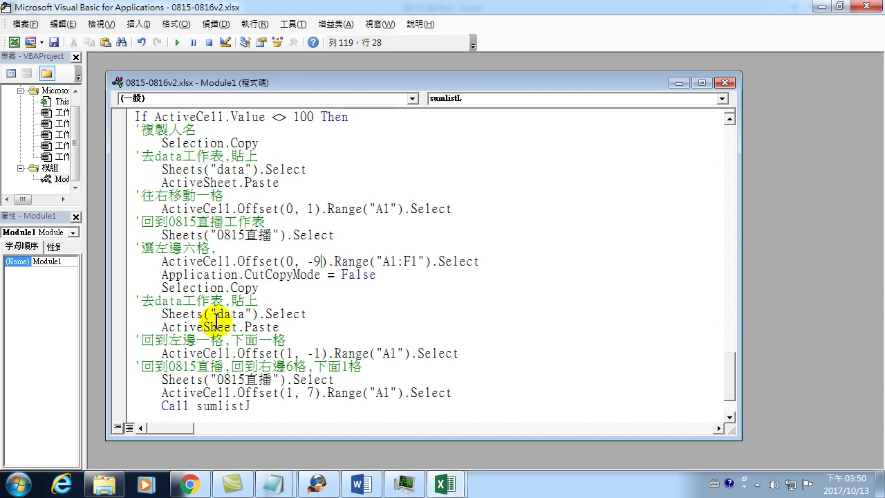
double_click(310, 392)
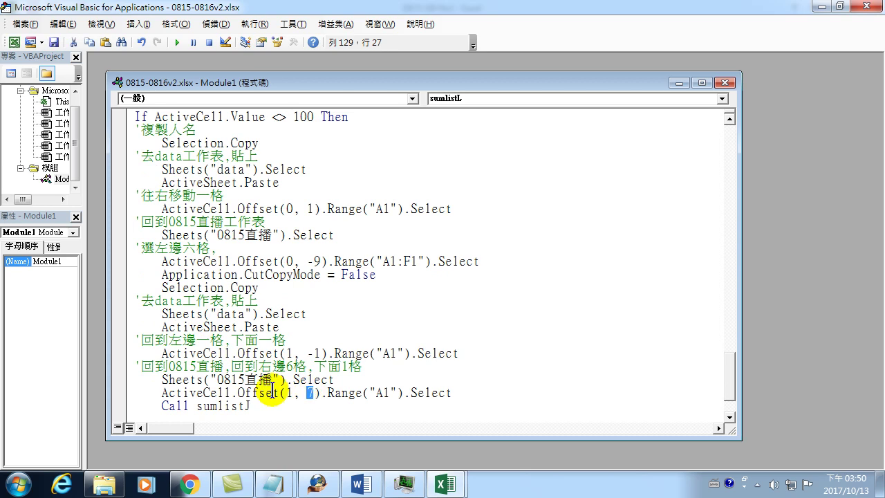
text(9)
scroll(395, 311, down, 2)
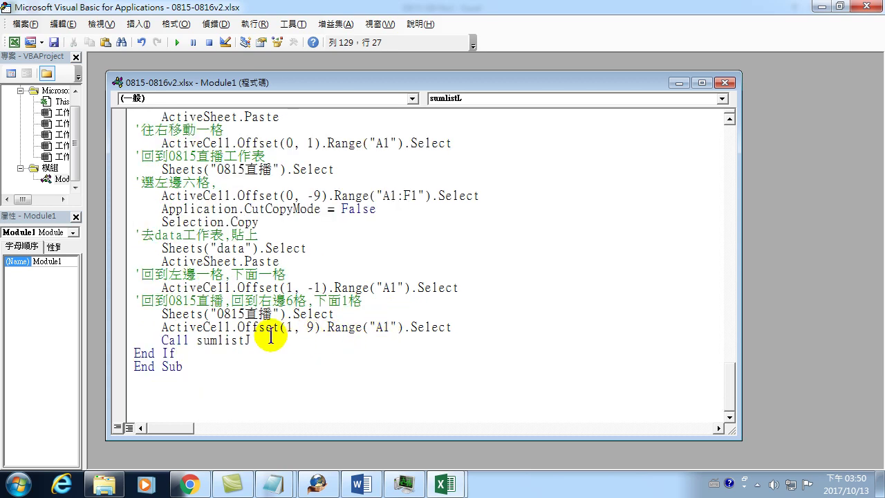
text(L)
double_click(245, 340)
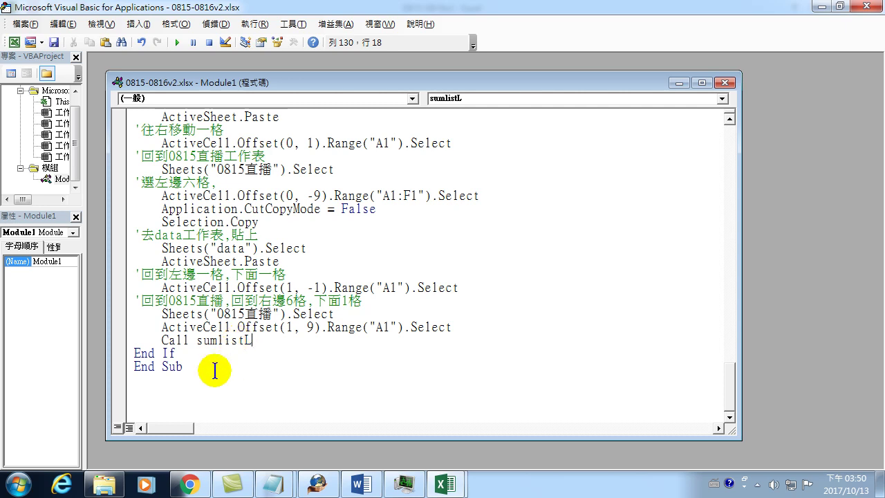
click(178, 379)
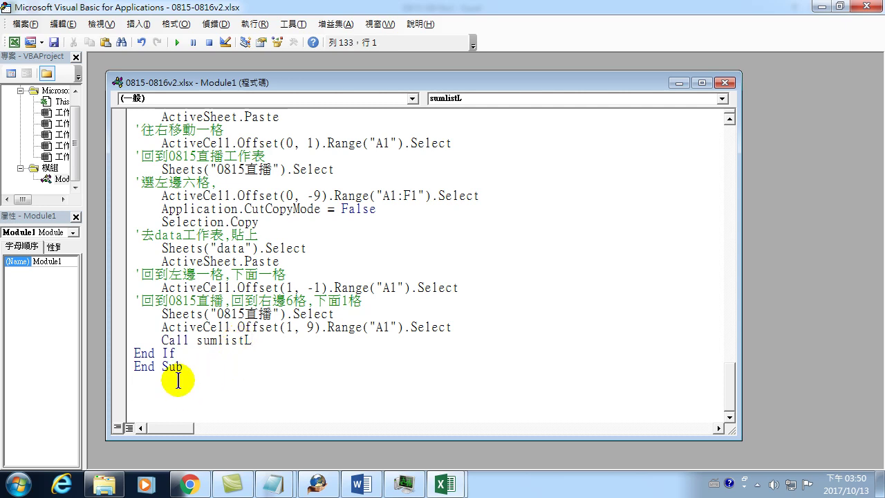
- Paste a new copy and rename it sumlistM, with its empty-cell call changed to sumlistM
text(Sub sumlistJ() '空白,只做下移一格 If ActiveCell.Value = "" Then     ActiveCell.Offset(1, 0).Range("A1").Select     Call sumlistJ End If ' sumlistI 巨集 '用If寫連續執行 If ActiveCell.Value <> 100 Then '複製人名     Selection.Copy '去data工作表,貼上     Sheets("data").Select     ActiveSheet.Paste '往右移動一格     ActiveCell.Offset(0, 1).Range("A1").Select '回到0815直播工作表     Sheets("0815直播").Select '選左邊六格,     ActiveCell.Offset(0, -7).Range("A1:F1").Select     Application.CutCopyMode = False     Selection.Copy '去data工作表,貼上     Sheets("data").Select     ActiveSheet.Paste '回到左邊一格,下面一格     ActiveCell.Offset(1, -1).Range("A1").Select '回到0815直播,回到右邊6格,下面1格     Sheets("0815直播").Select     ActiveCell.Offset(1, 7).Range("A1").Select     Call sumlistJ End If End Sub)
scroll(232, 367, up, 3)
scroll(235, 291, up, 3)
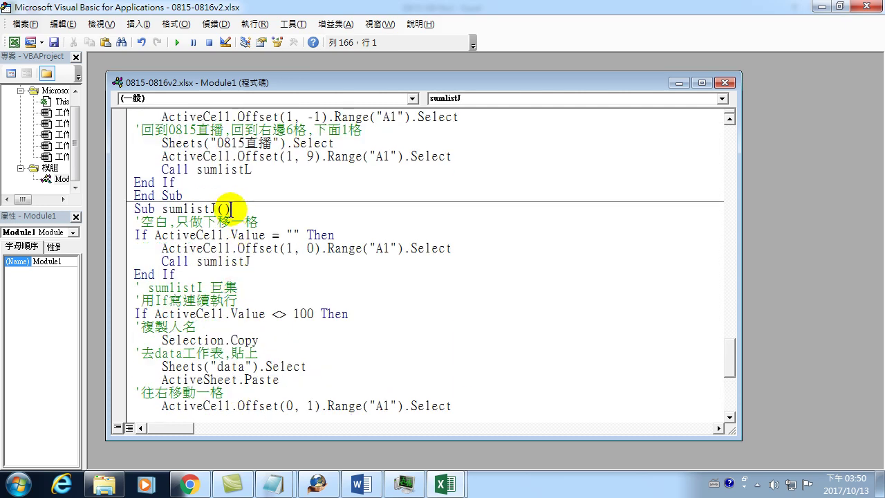
drag(209, 208, 217, 209)
text(M)
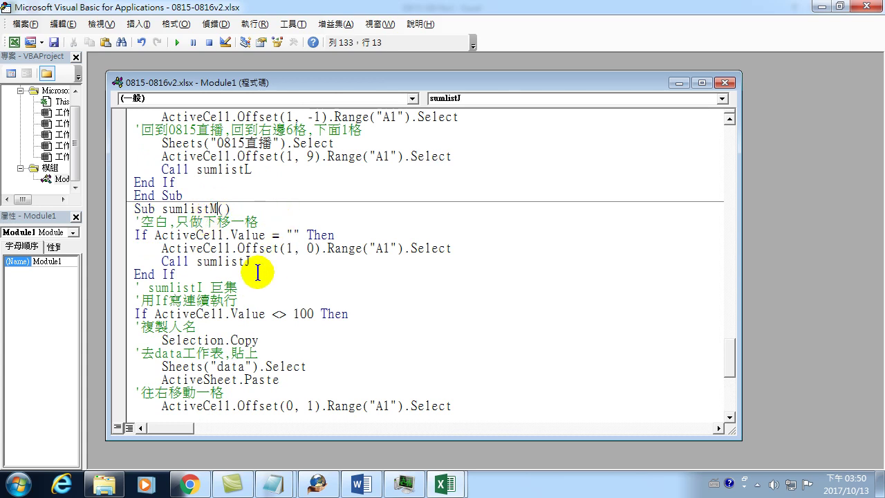
drag(244, 260, 251, 261)
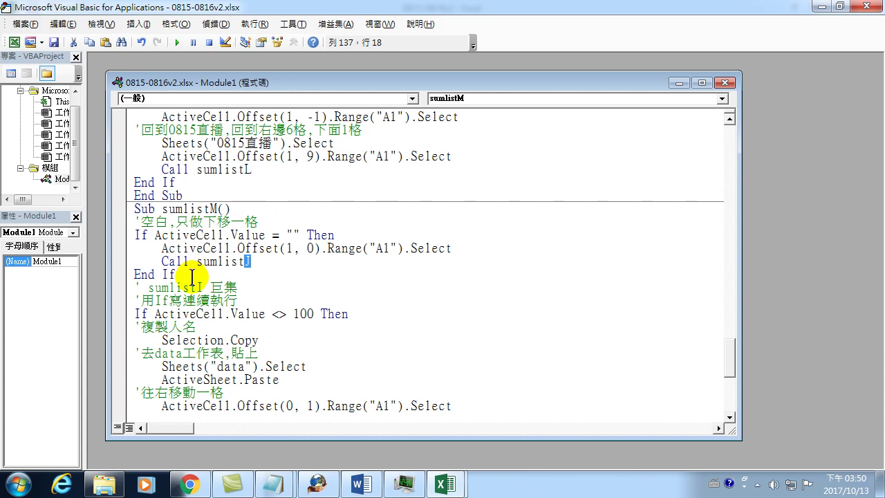
text(M)
- Change sumlistM's column offsets to -10 and 10 and its final call to sumlistM
scroll(232, 296, down, 1)
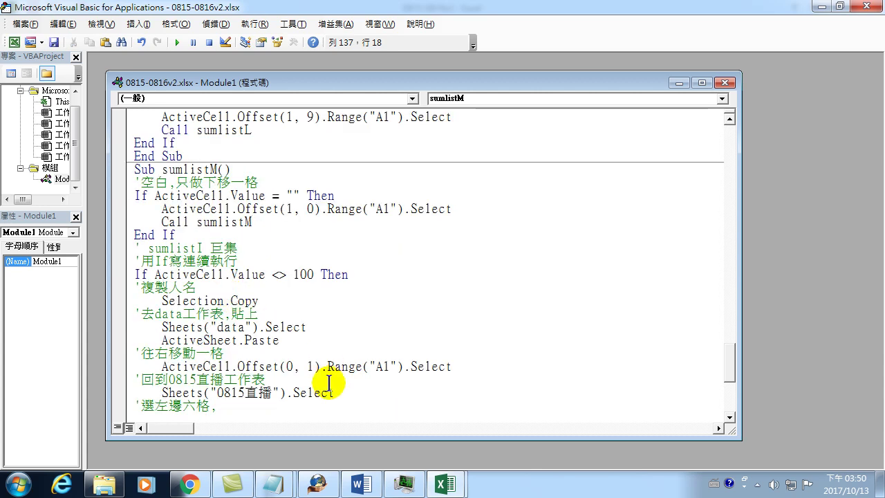
scroll(325, 379, down, 2)
mouse_move(316, 340)
mouse_down()
mouse_move(323, 340)
mouse_move(314, 340)
mouse_up()
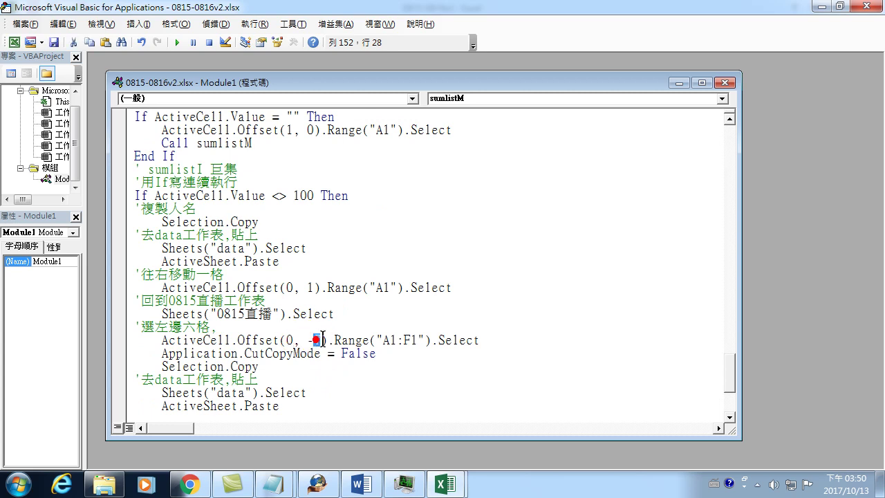
text(10)
scroll(388, 296, down, 2)
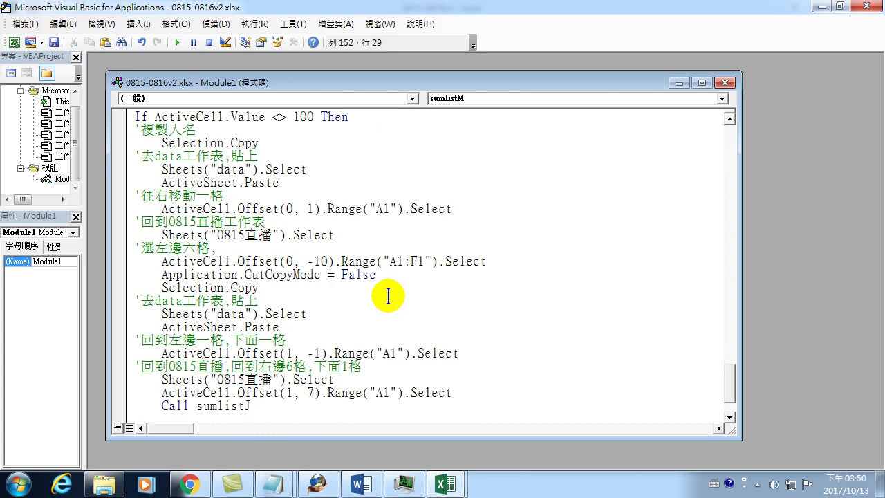
drag(305, 392, 313, 392)
text(10)
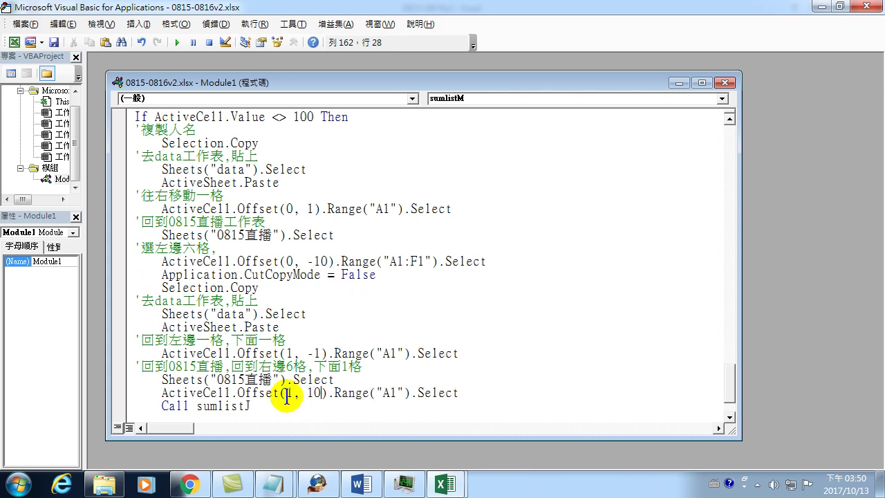
scroll(275, 392, down, 2)
drag(245, 340, 251, 340)
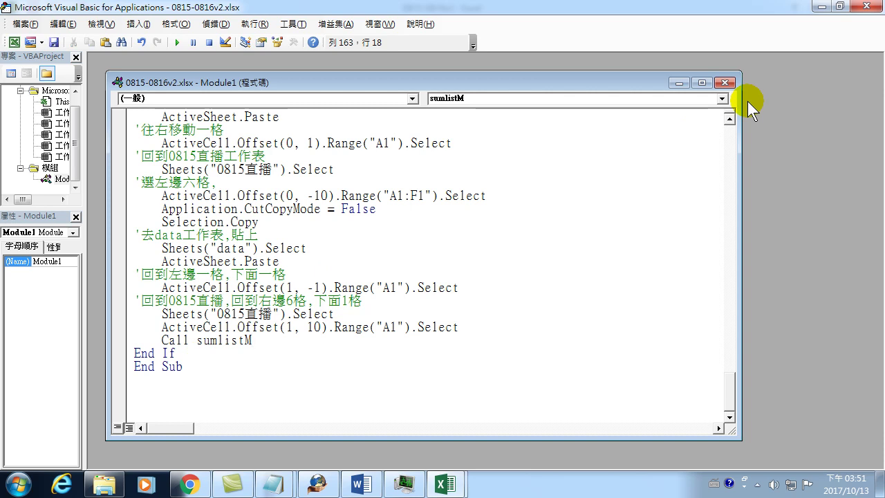
- Close the VBA editor and delete rows 2–108 on the data sheet
click(868, 6)
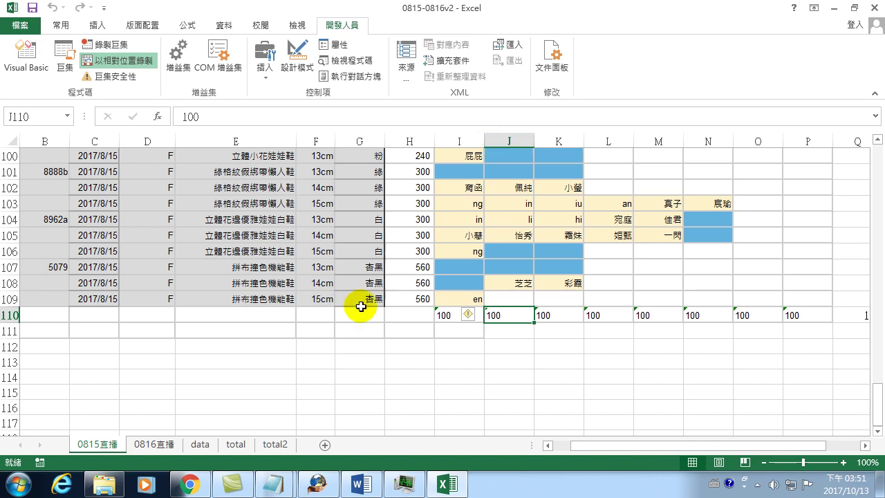
click(200, 444)
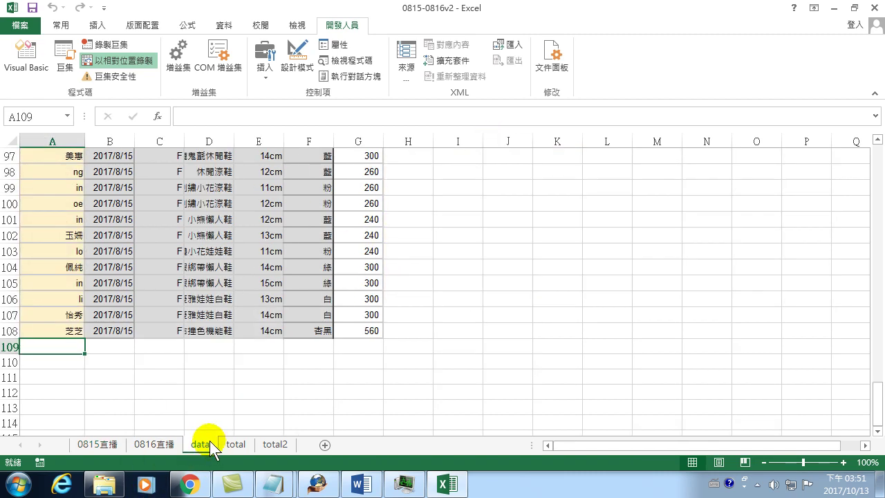
mouse_move(13, 330)
mouse_down()
mouse_move(36, 136)
mouse_move(35, 168)
mouse_up()
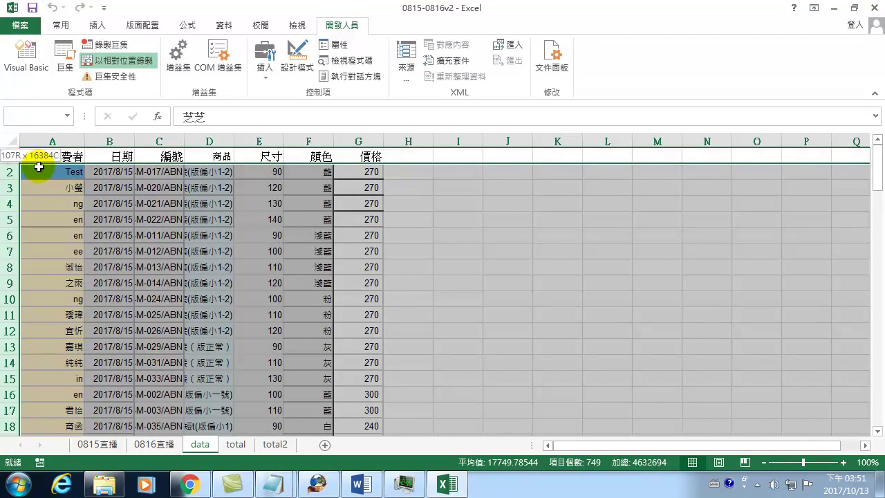
right_click(138, 199)
click(195, 319)
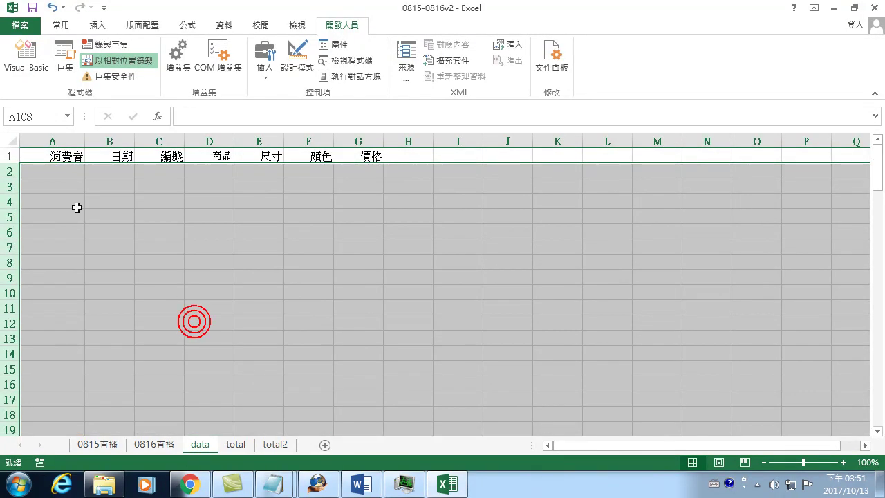
click(59, 172)
- Return to the 0815直播 sheet, scroll to the top and select cell I2
click(104, 445)
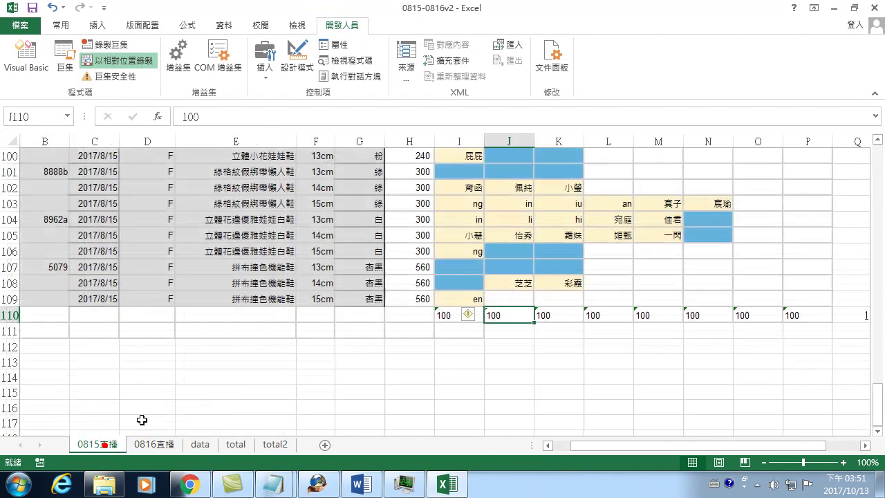
scroll(498, 339, up, 5)
scroll(497, 311, up, 8)
scroll(505, 263, up, 6)
scroll(510, 230, up, 7)
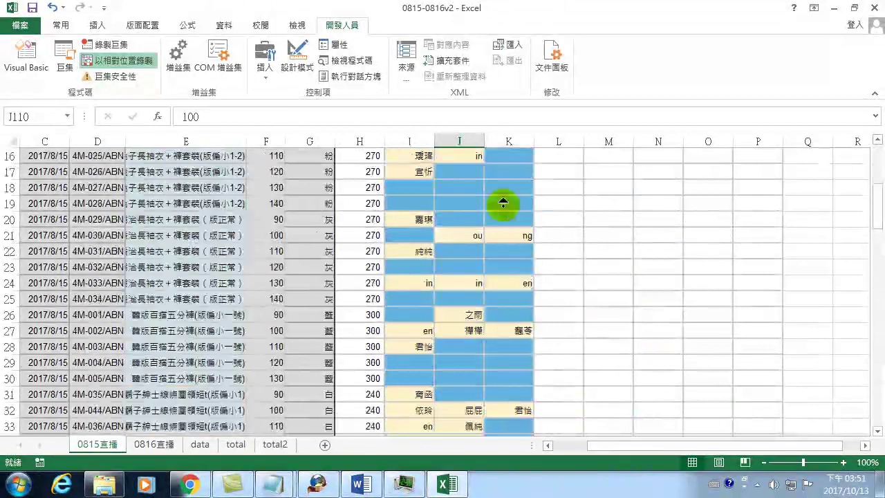
scroll(503, 201, up, 5)
click(413, 171)
click(413, 172)
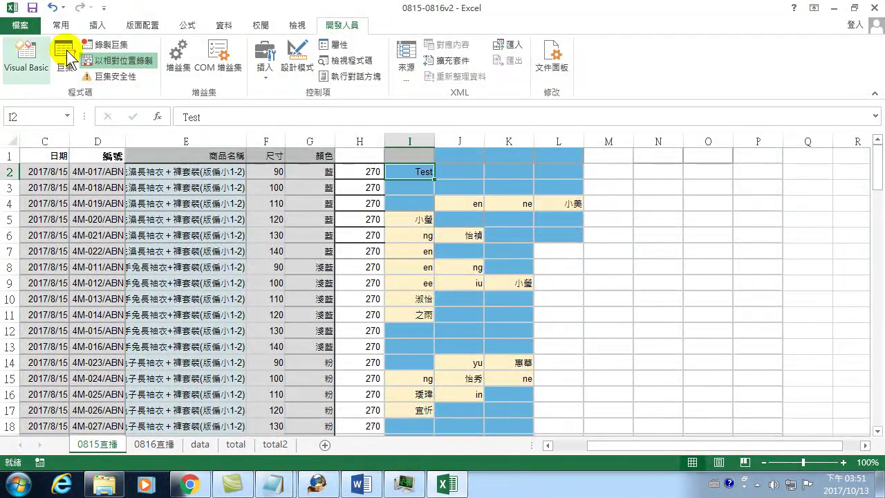
- Start recording a new macro named 資料收集101 in the current workbook
click(103, 45)
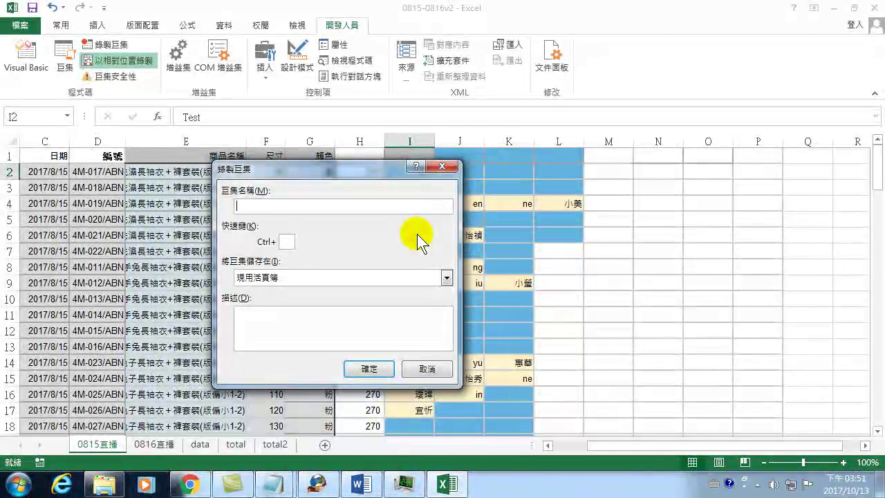
key(ctrl+space)
text(資料)
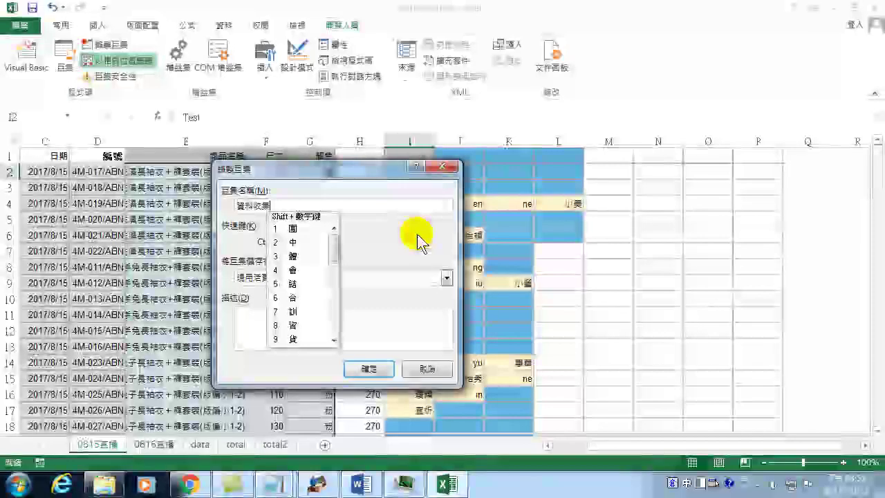
text(收集)
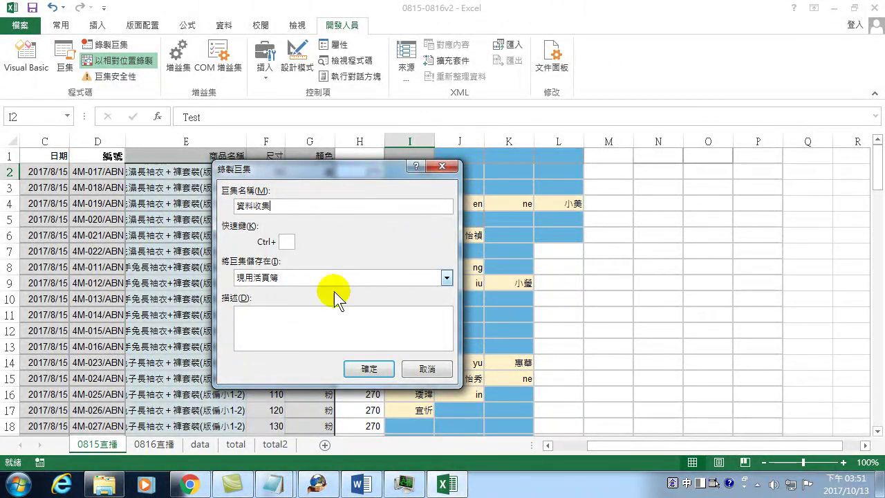
text(1013)
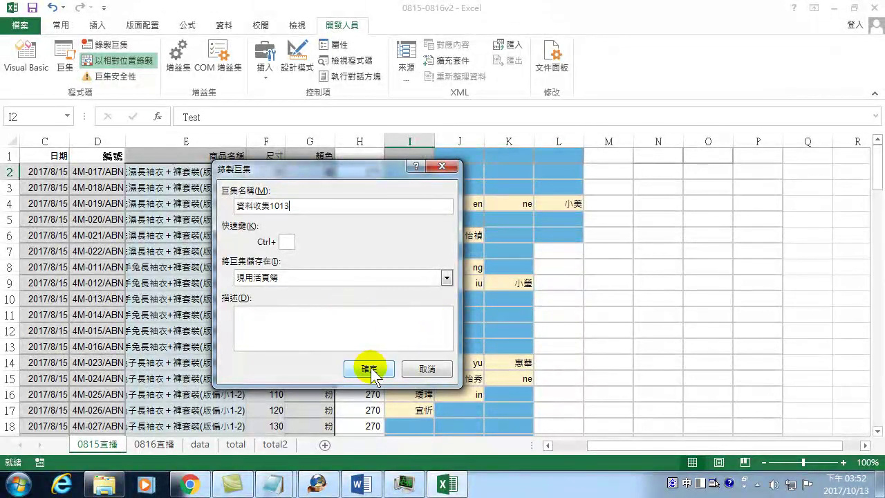
click(369, 368)
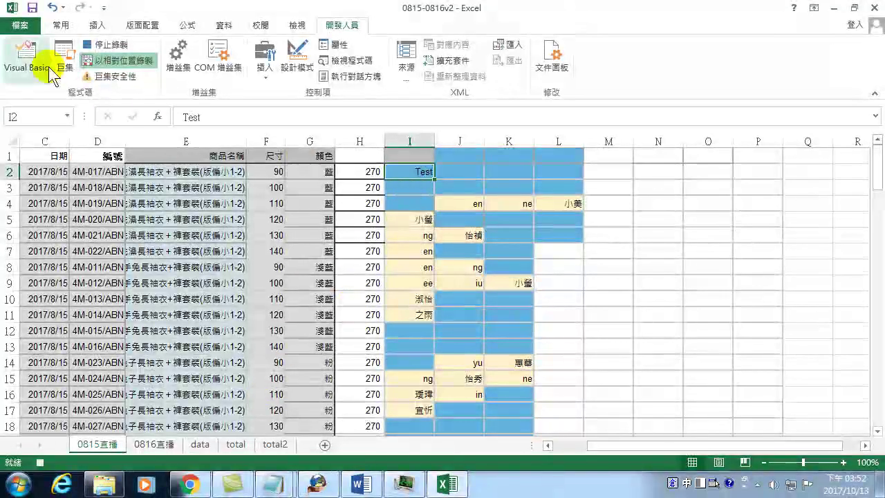
- Stop recording and open the 資料收集1013 macro's code in the VBA editor
click(103, 44)
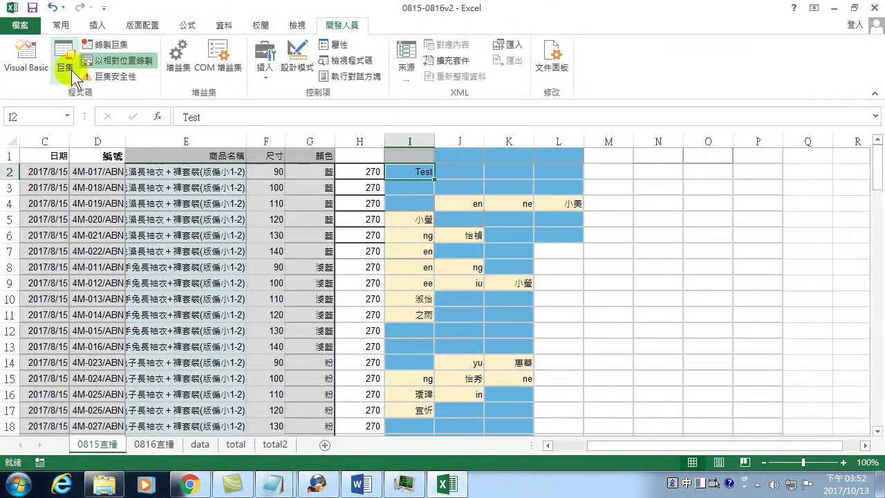
click(66, 59)
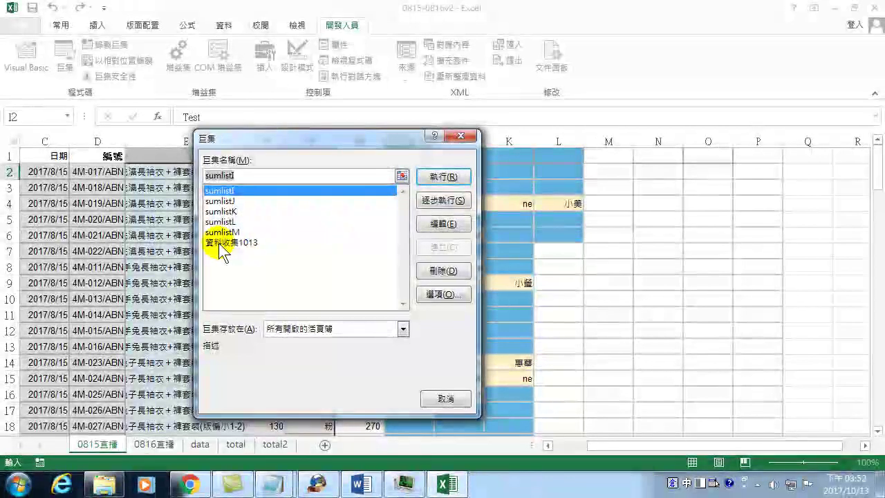
click(236, 243)
click(435, 222)
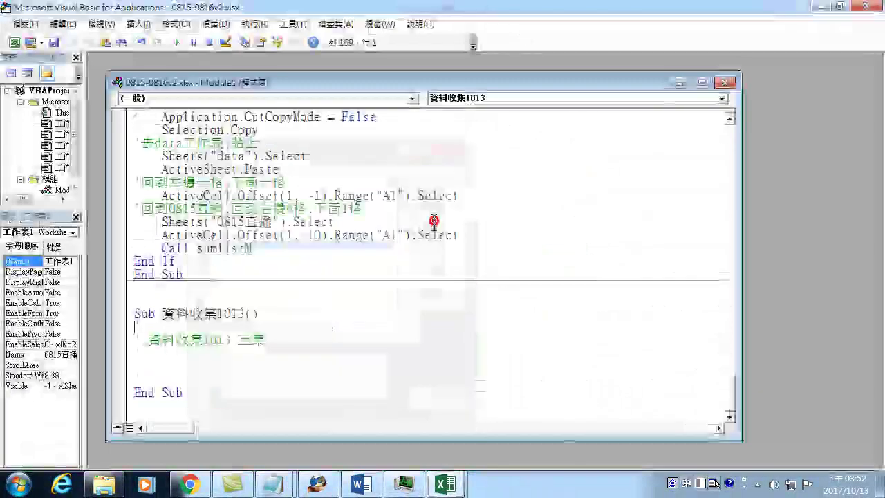
- Write Range("I2").Select in the macro body and begin a call line
click(171, 361)
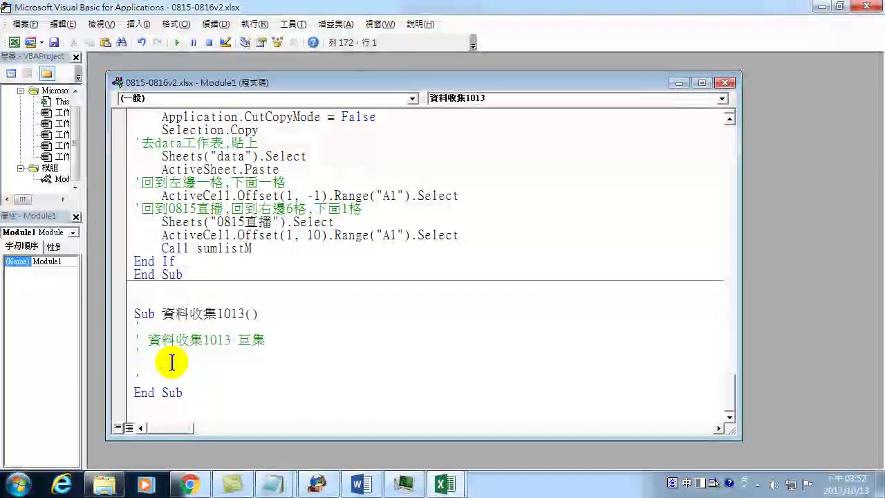
key(ctrl+space)
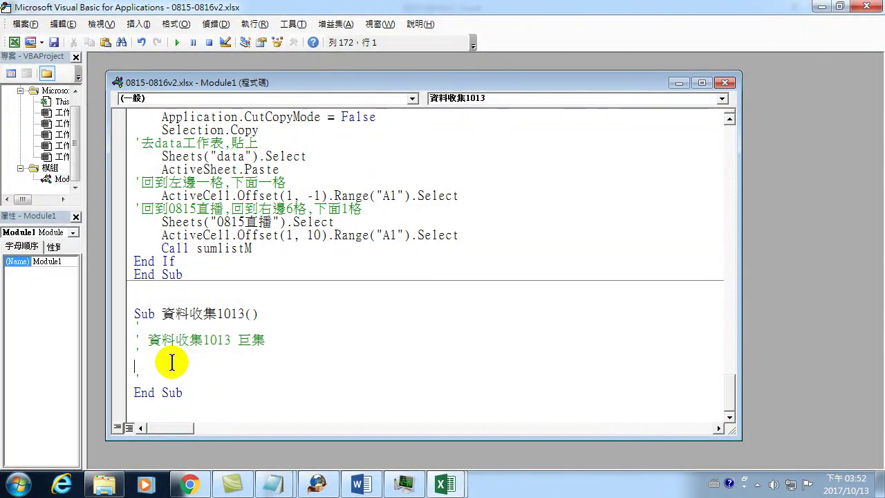
text(range)
text(("I)
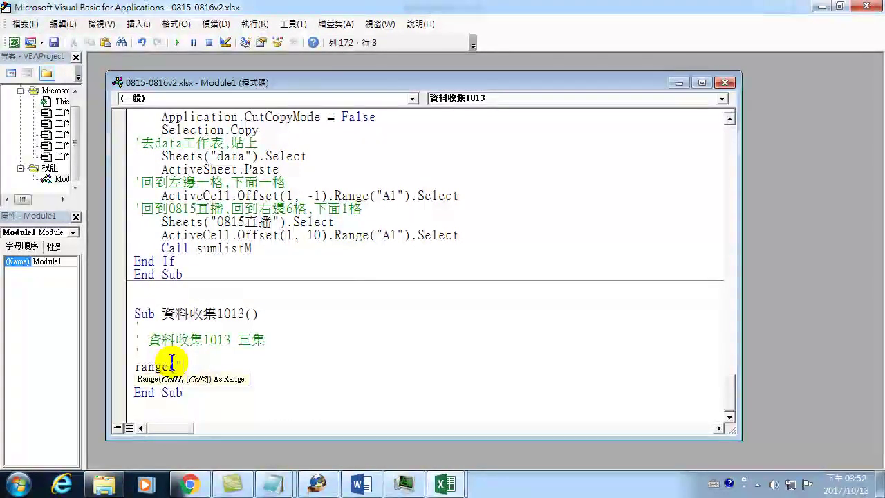
text(2")
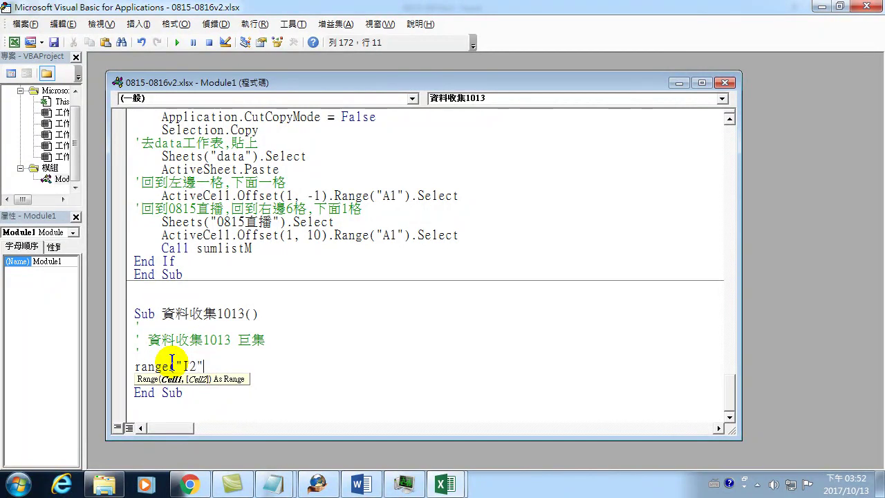
text().sel)
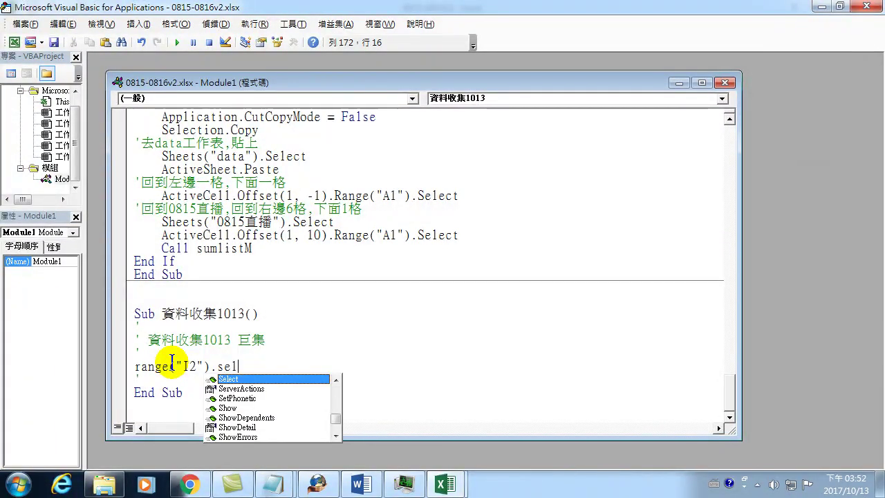
key(Tab)
key(Return)
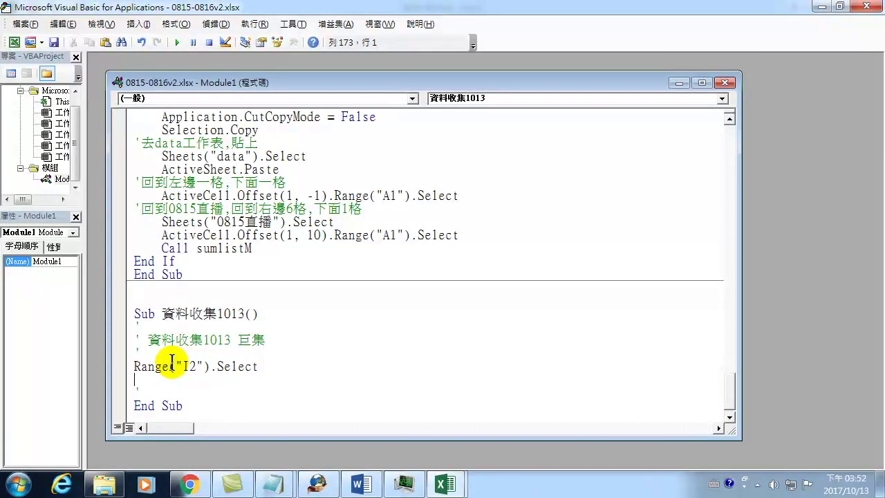
text(cal)
- Dismiss the compile error raised by the unfinished call line
scroll(172, 336, up, 3)
scroll(221, 231, up, 3)
scroll(179, 194, up, 2)
scroll(190, 209, up, 1)
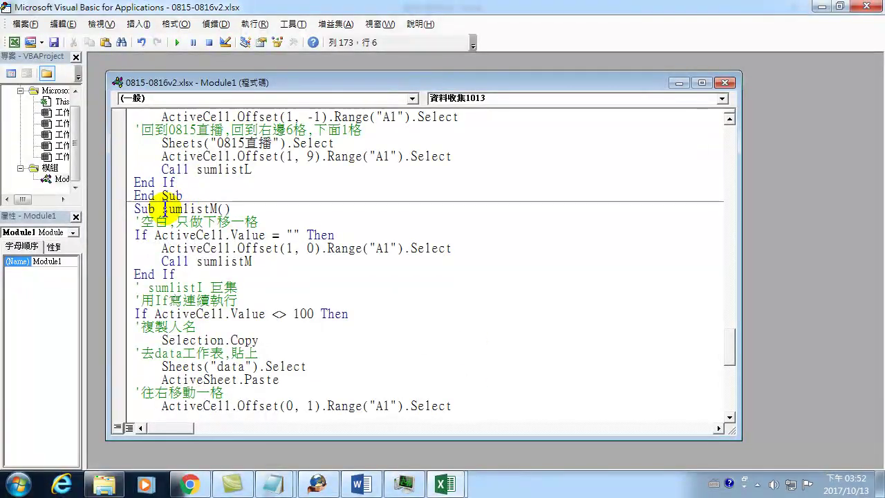
click(172, 201)
click(434, 304)
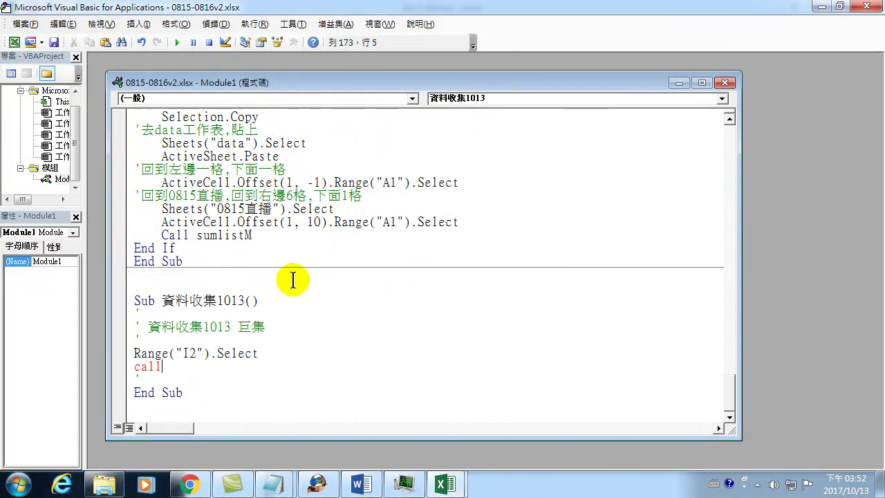
- Complete the call line as Call sumlistI using 'sumlist' copied from a procedure name
scroll(292, 277, up, 5)
scroll(249, 280, up, 5)
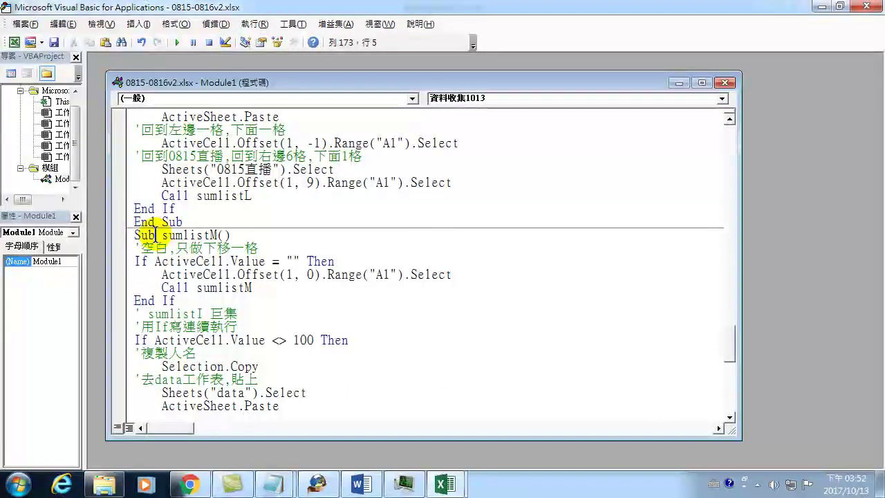
drag(162, 235, 209, 235)
key(ctrl+c)
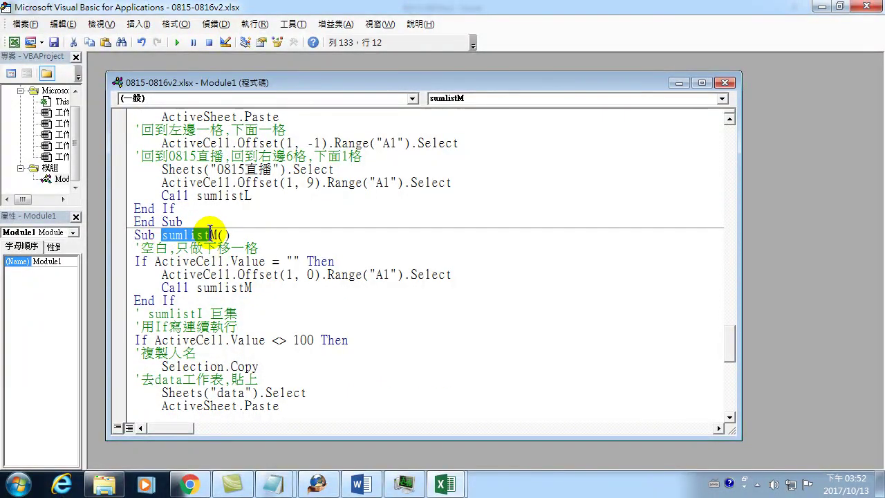
scroll(215, 274, down, 6)
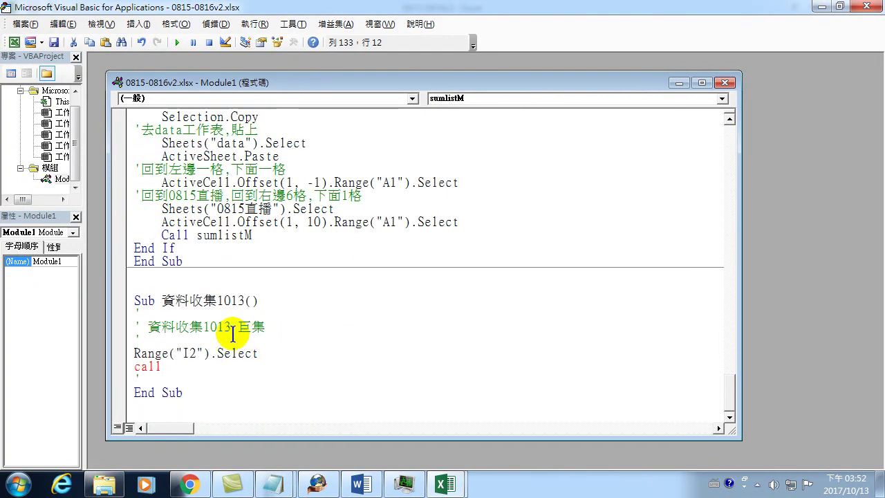
click(170, 367)
key(ctrl+v)
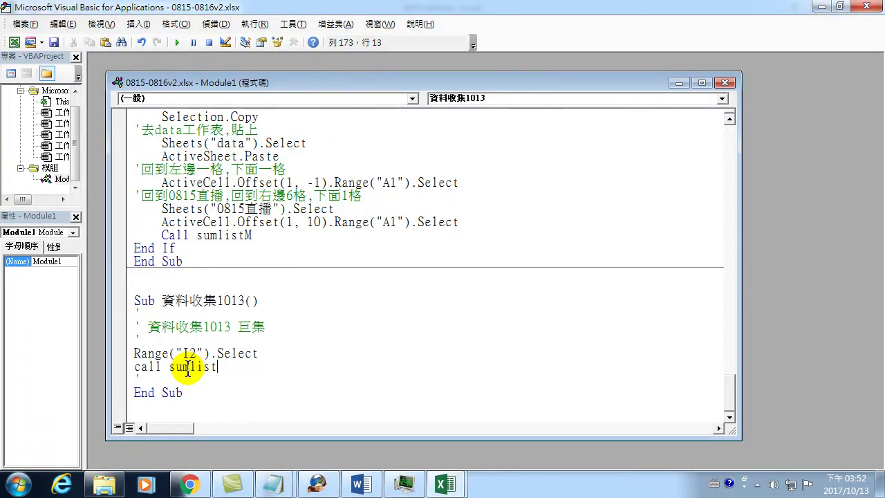
key(Return)
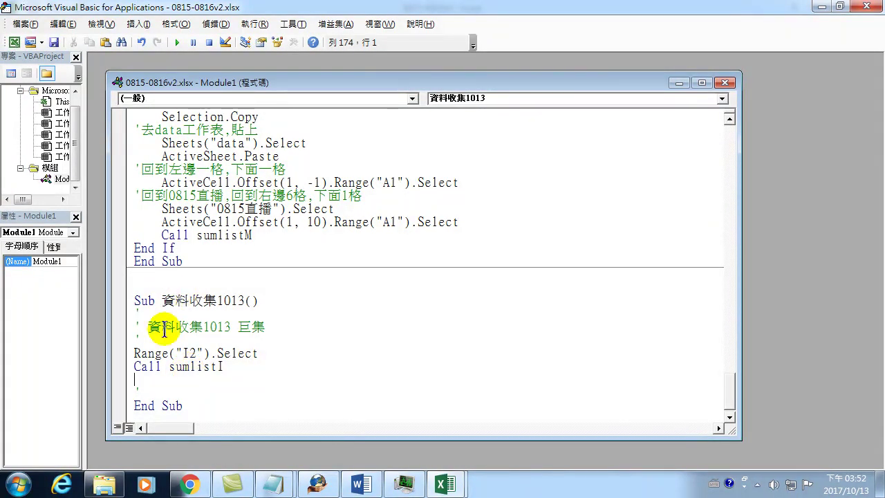
click(135, 353)
- Indent the Range("I2").Select and Call sumlistI lines and copy them
key(Tab)
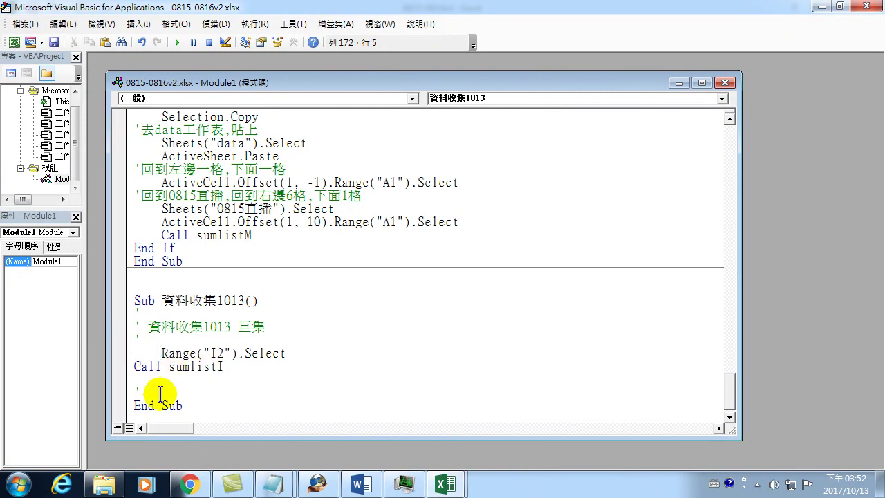
click(135, 366)
key(Tab)
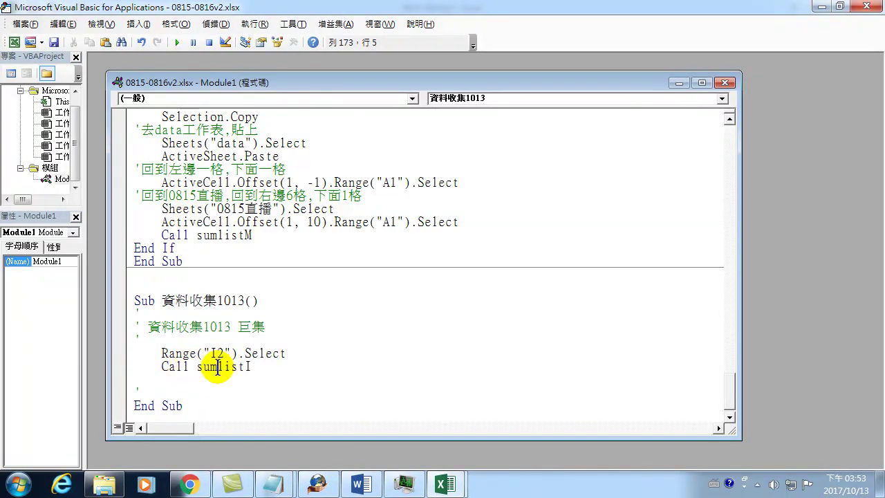
click(162, 354)
drag(163, 353, 280, 366)
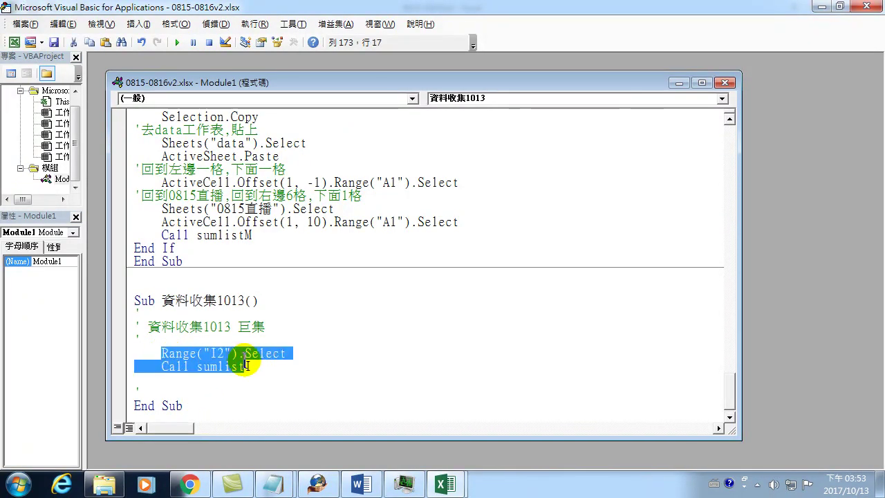
- Paste the pair twice, adapting the copies to J2/sumlistJ and K2/sumlistK
click(220, 379)
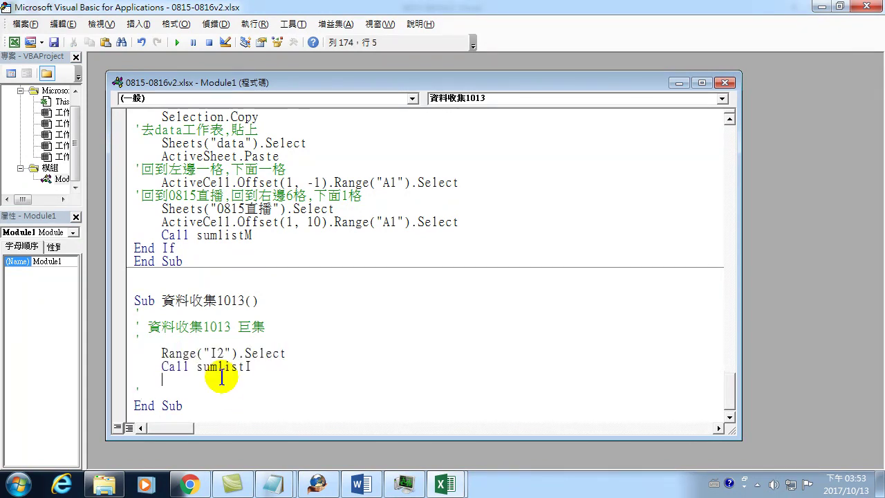
text(Range("I2").Select     Call sumlistI)
click(217, 379)
key(BackSpace)
text(J)
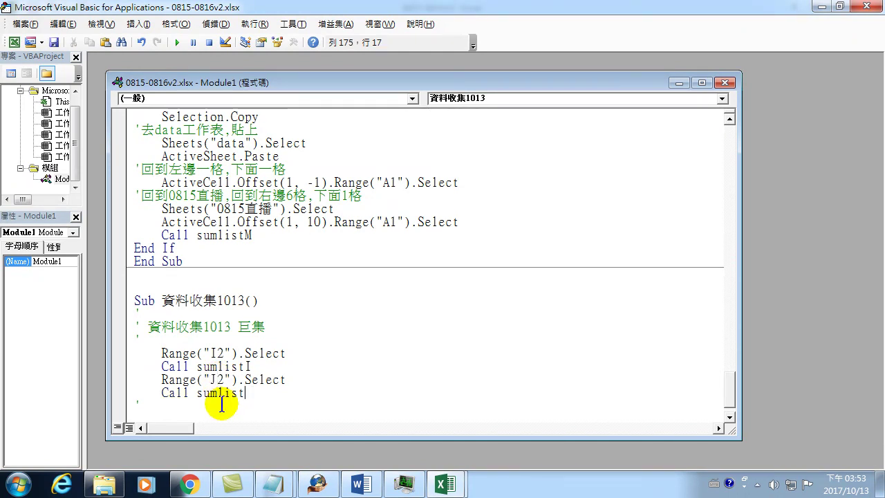
key(Return)
text(Range("I2").Select     Call sumlistI)
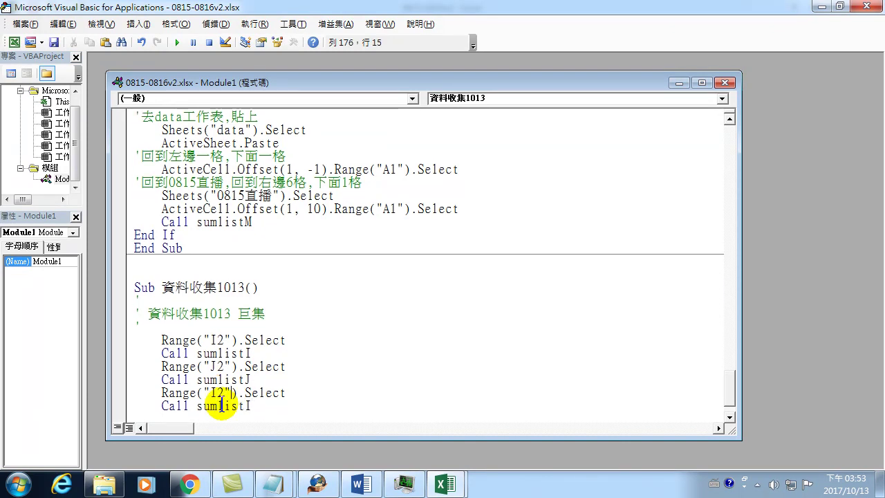
key(Delete)
text(K)
click(222, 406)
text(K)
- Paste two more pairs, adapting them to L2/sumlistL and M2/sumlistM
key(Return)
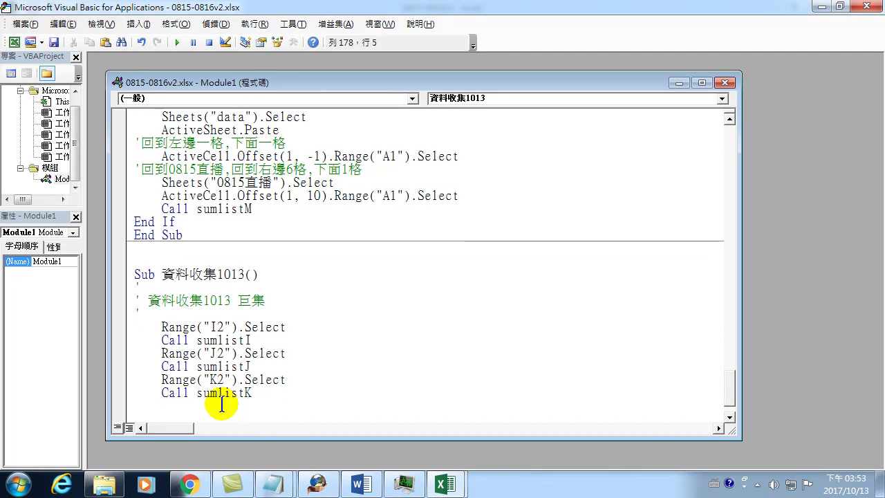
text(Range("I2").Select     Call sumlistI)
key(Left)
key(Left)
key(Left)
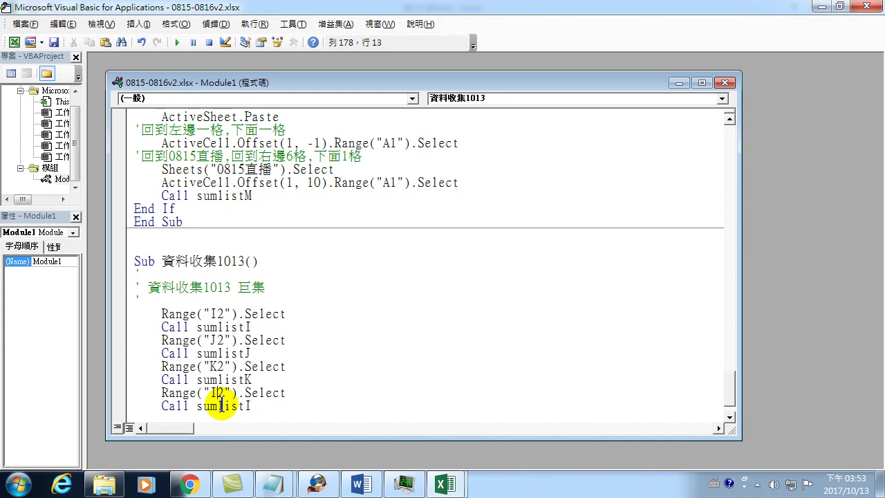
text(L)
text(L)
key(Return)
text(Range("I2").Select     Call sumlistI)
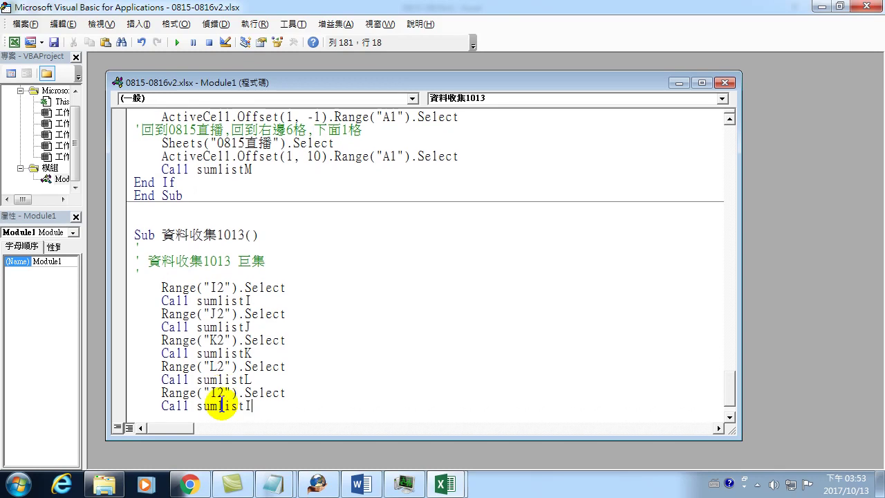
text(M)
key(Down)
key(End)
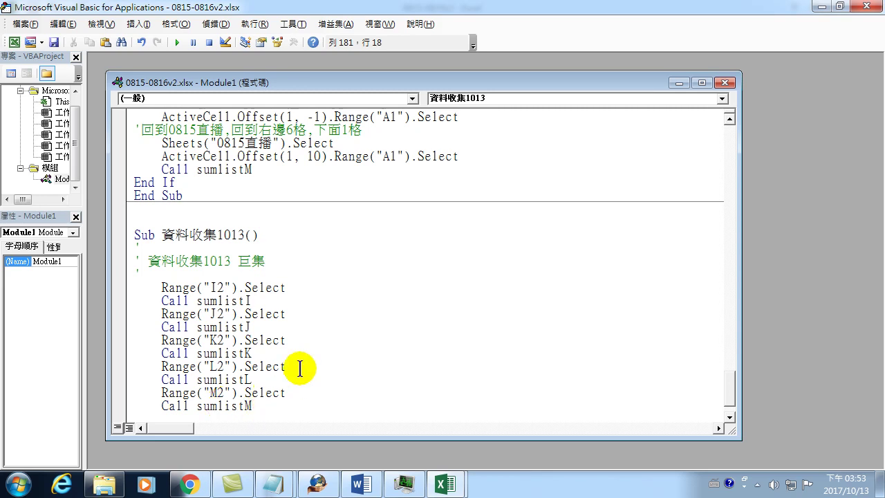
scroll(293, 374, down, 1)
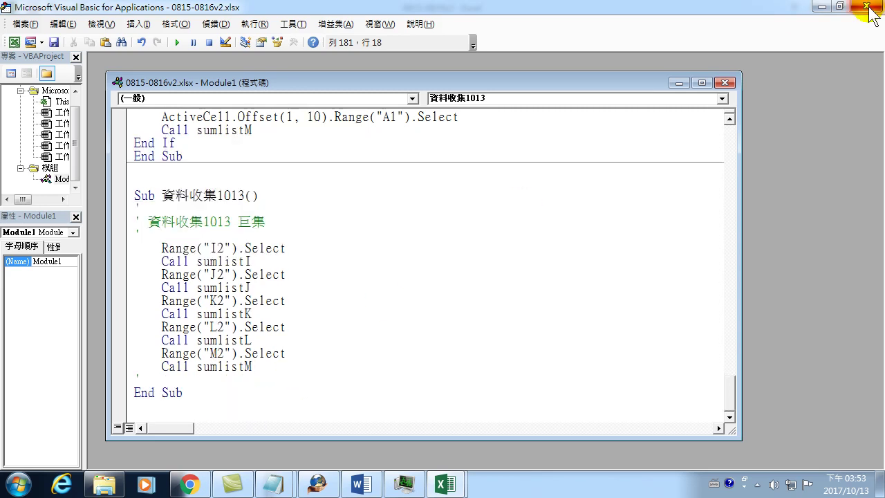
- Close the VBA editor, select F5 on the 0815直播 sheet and scroll down and back up
click(870, 6)
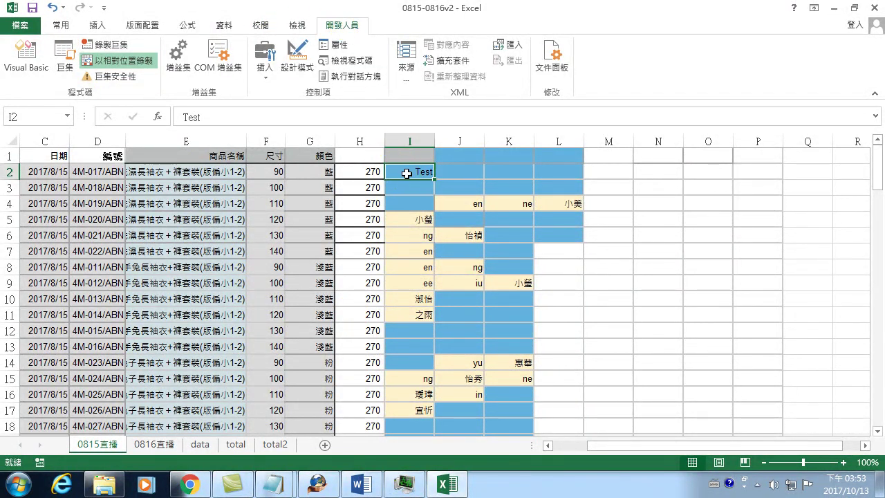
click(261, 219)
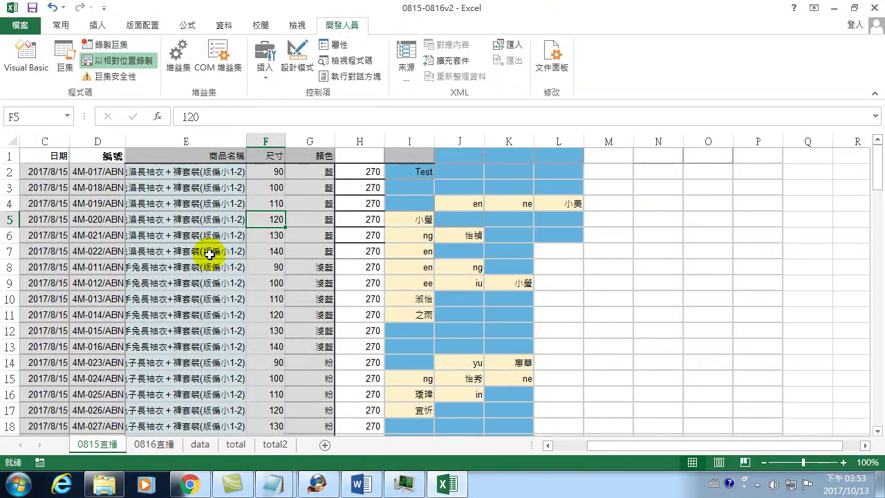
scroll(316, 310, down, 3)
scroll(392, 369, down, 3)
scroll(397, 380, down, 4)
scroll(403, 374, down, 11)
scroll(421, 359, down, 4)
scroll(428, 344, down, 5)
scroll(424, 347, down, 4)
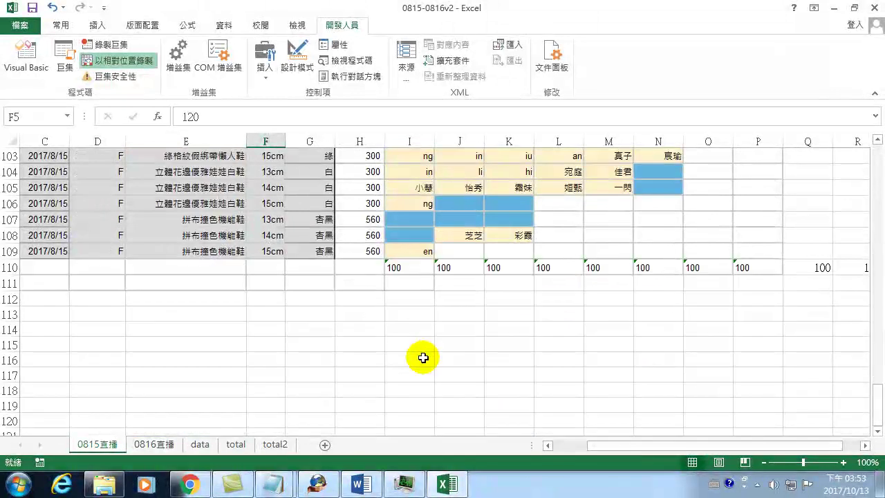
scroll(431, 244, up, 14)
scroll(376, 254, up, 15)
scroll(375, 241, up, 5)
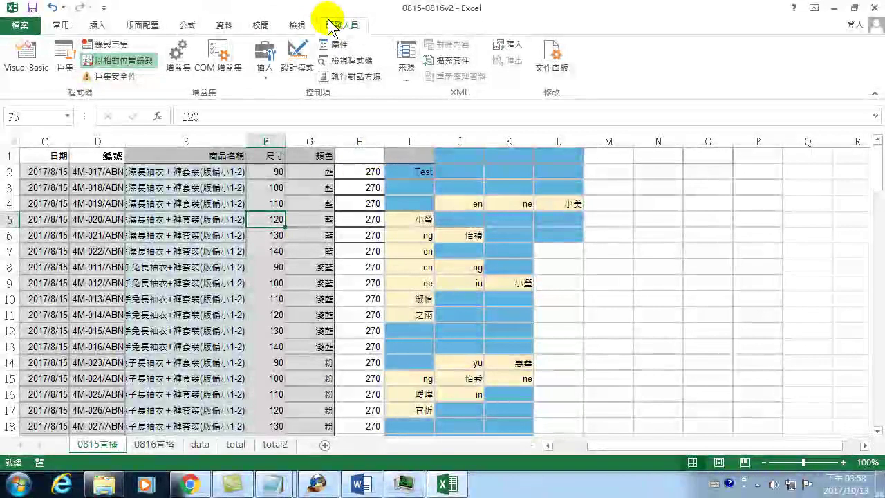
- Run the 資料收集1013 macro, then view the data sheet's collected names, dates and products
click(62, 53)
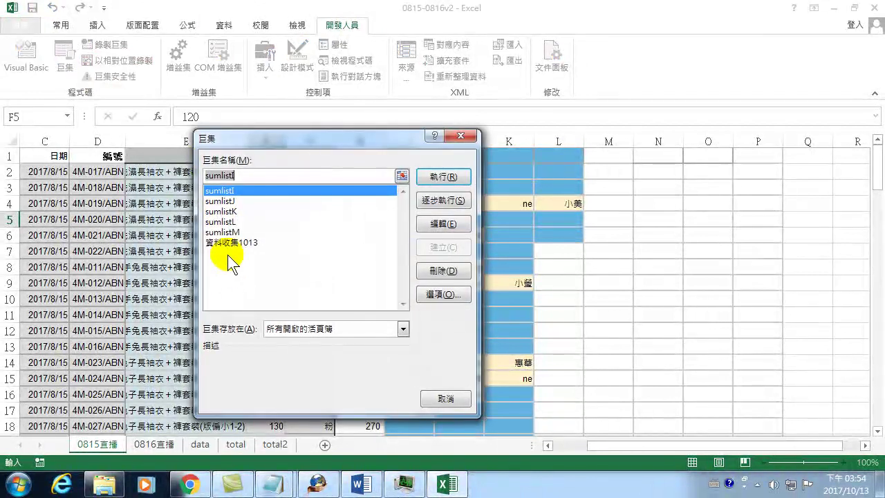
click(225, 243)
click(443, 176)
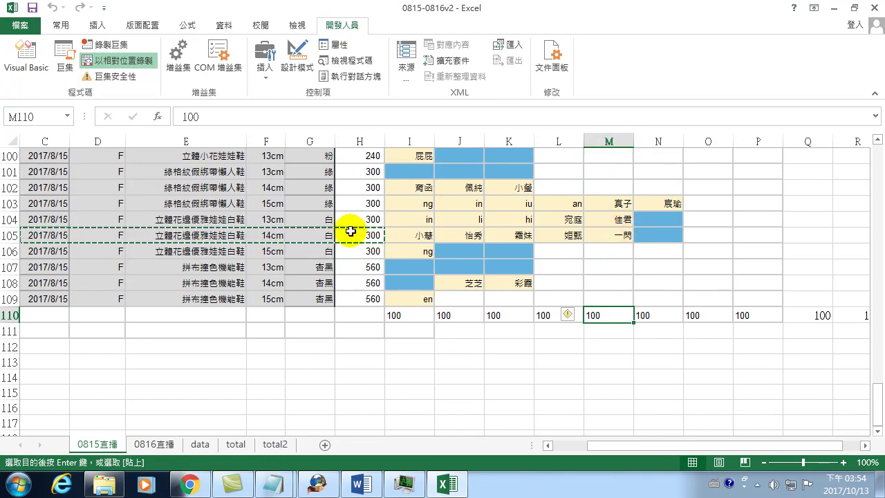
click(200, 444)
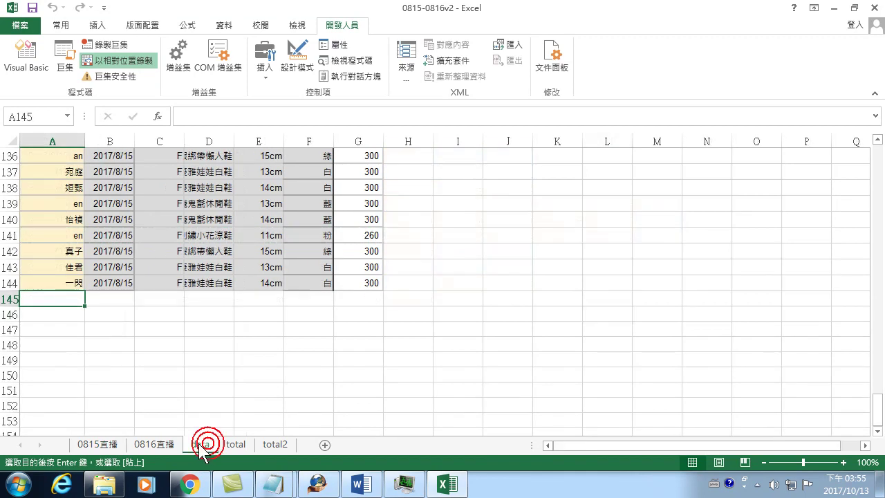